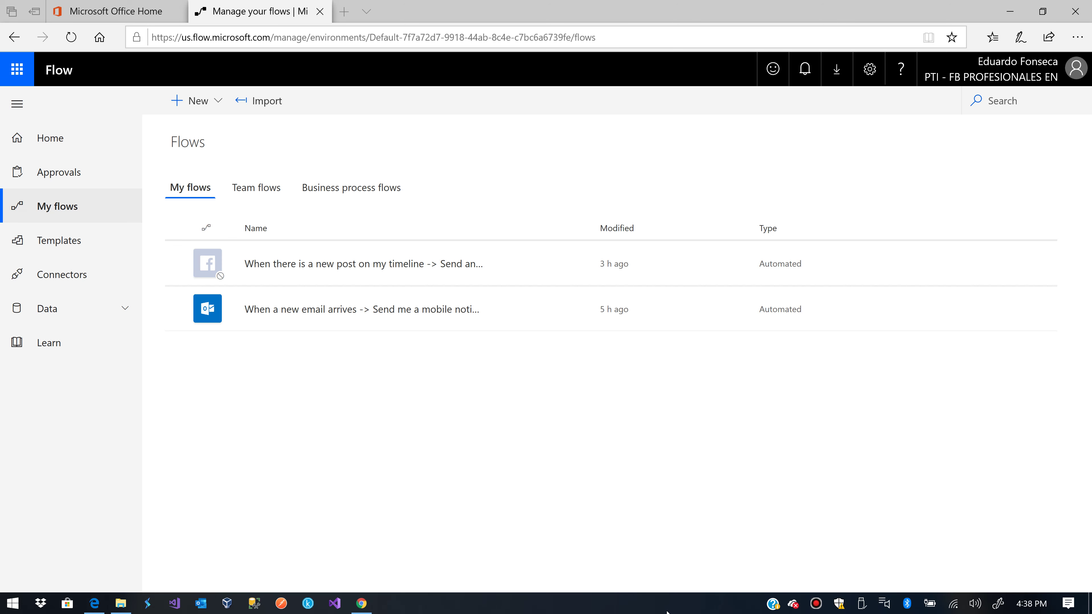
Start a blank automated flow named 'New Youtube Comment'
{"action": "left_click", "coordinate": [224, 100]}
{"action": "left_click", "coordinate": [226, 149]}
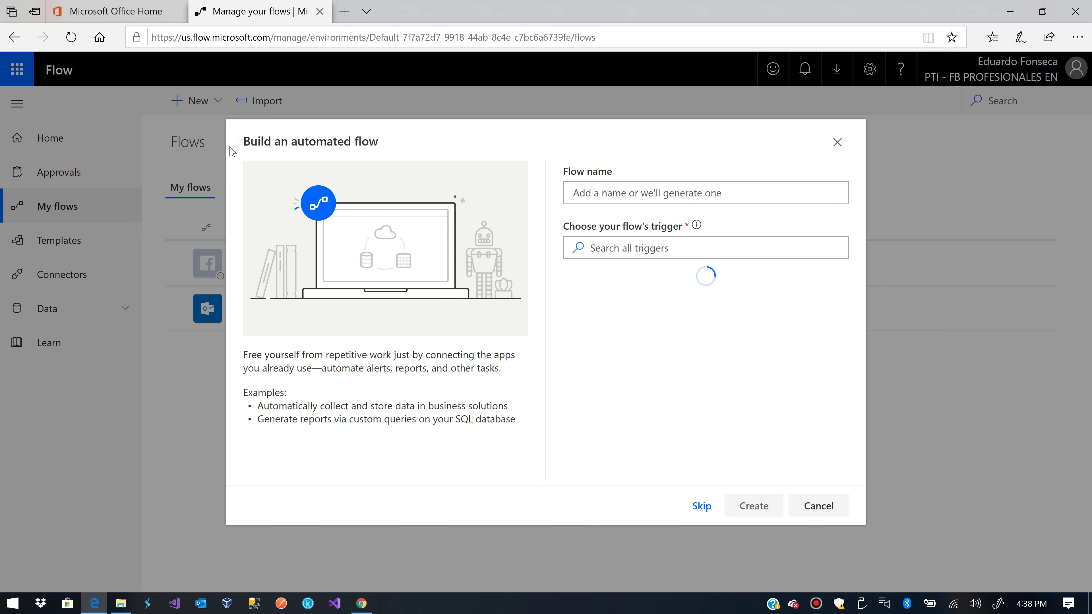
{"action": "left_click", "coordinate": [624, 192]}
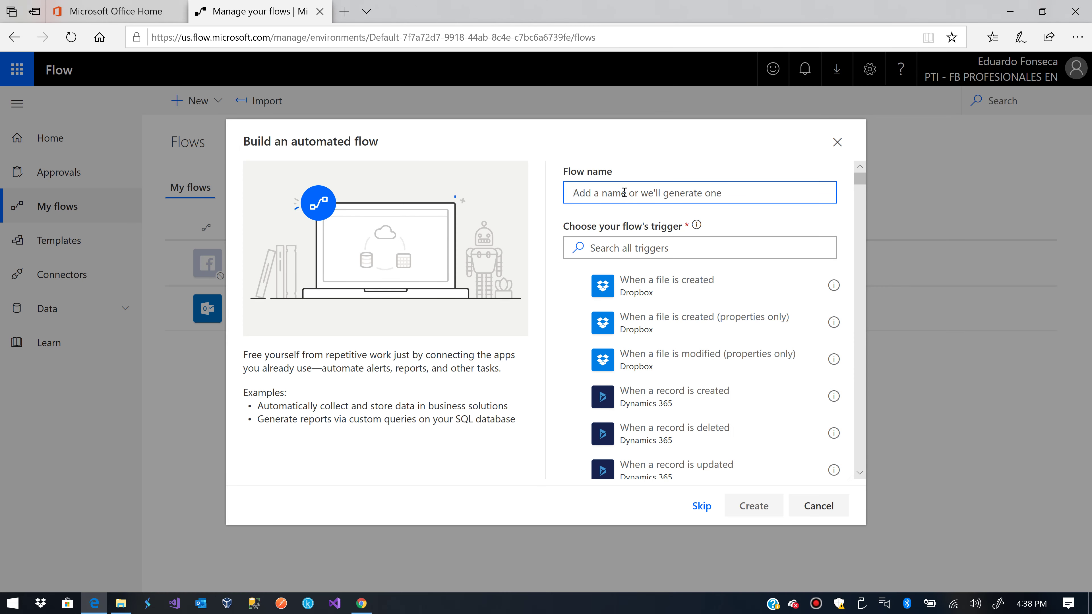
{"action": "type", "text": "New Yout"}
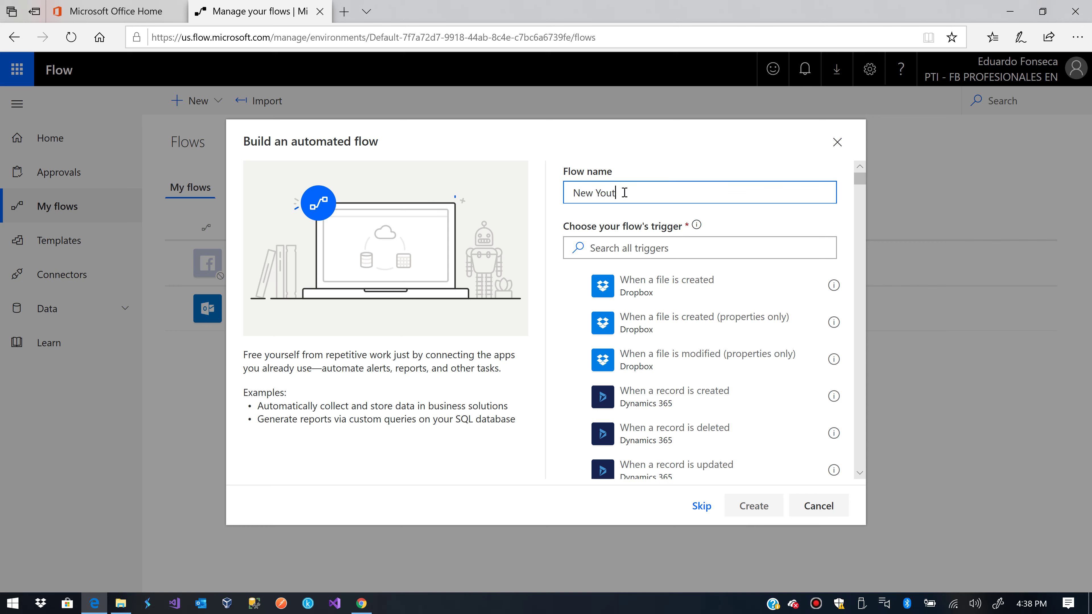
{"action": "type", "text": "ube Comment"}
Pick the Gmail 'When a new email arrives' trigger and create the flow
{"action": "scroll", "coordinate": [662, 284], "scroll_direction": "down", "scroll_amount": 3}
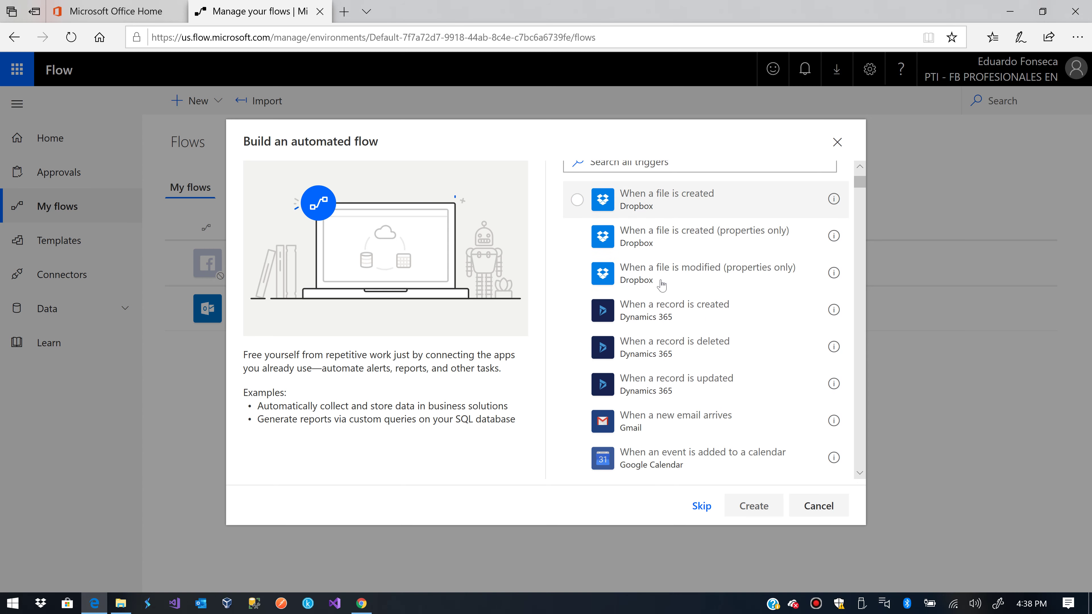
{"action": "scroll", "coordinate": [661, 285], "scroll_direction": "down", "scroll_amount": 1}
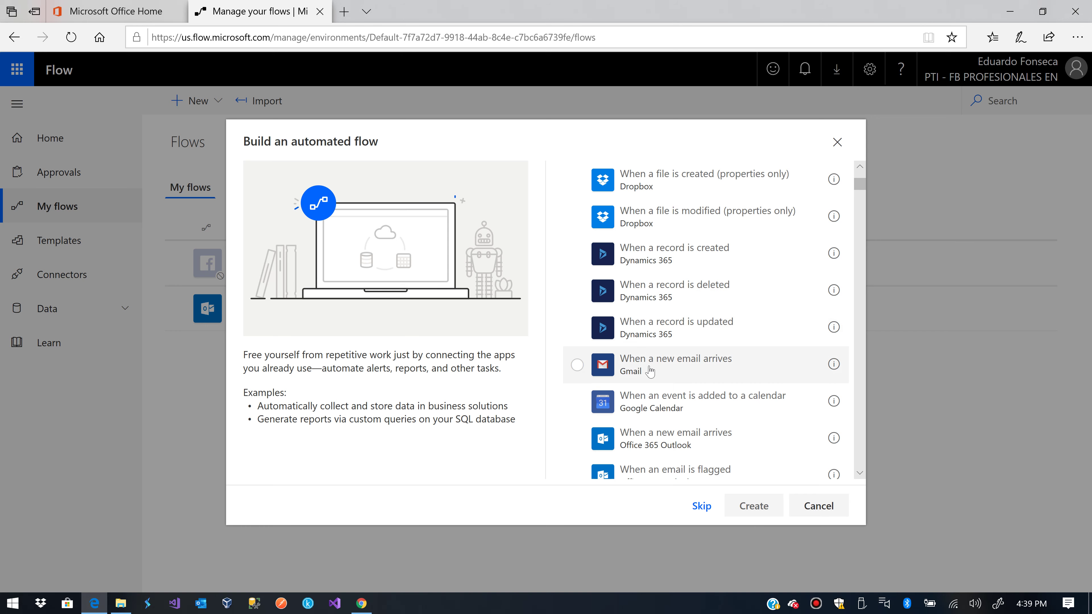
{"action": "left_click", "coordinate": [669, 367]}
{"action": "left_click", "coordinate": [747, 501]}
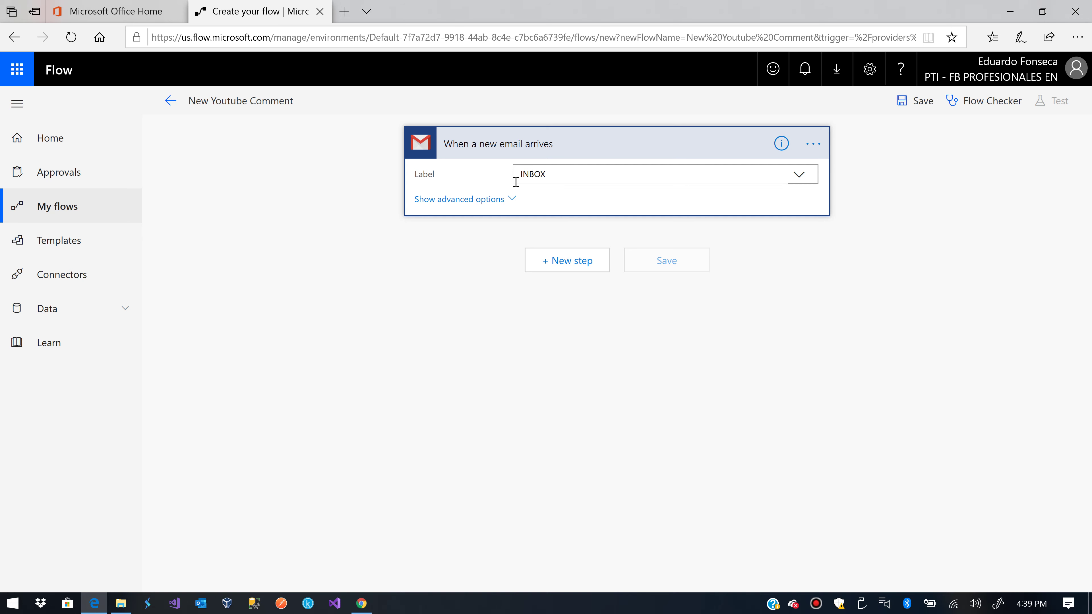
{"action": "left_click", "coordinate": [484, 199]}
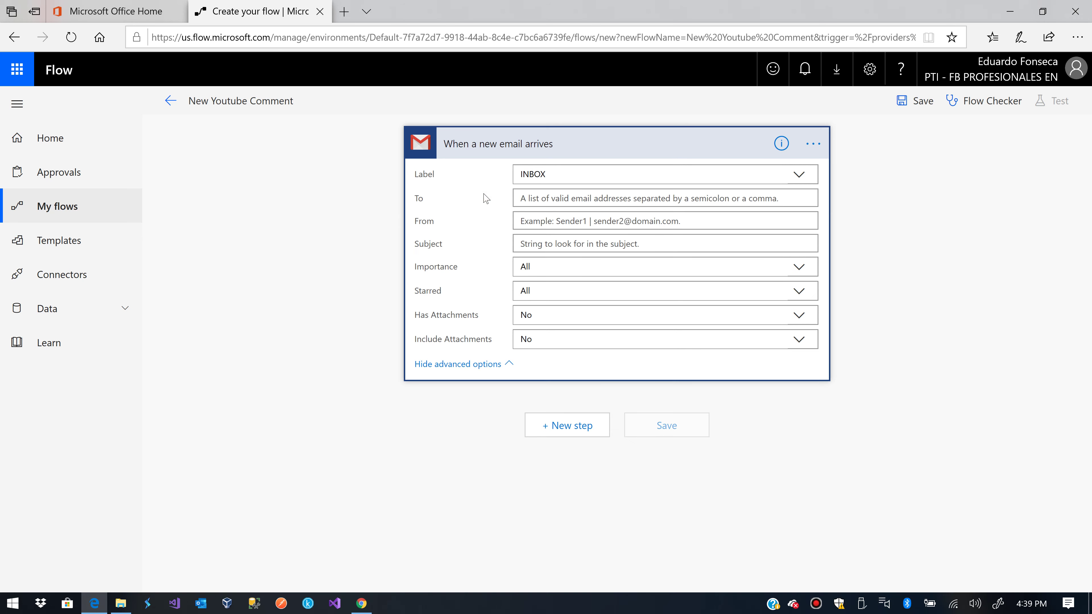
{"action": "left_click", "coordinate": [555, 220]}
{"action": "type", "text": "noreply"}
{"action": "key", "text": "BackSpace"}
{"action": "key", "text": "BackSpace"}
{"action": "key", "text": "BackSpace"}
{"action": "key", "text": "BackSpace"}
{"action": "key", "text": "BackSpace"}
{"action": "key", "text": "BackSpace"}
{"action": "key", "text": "BackSpace"}
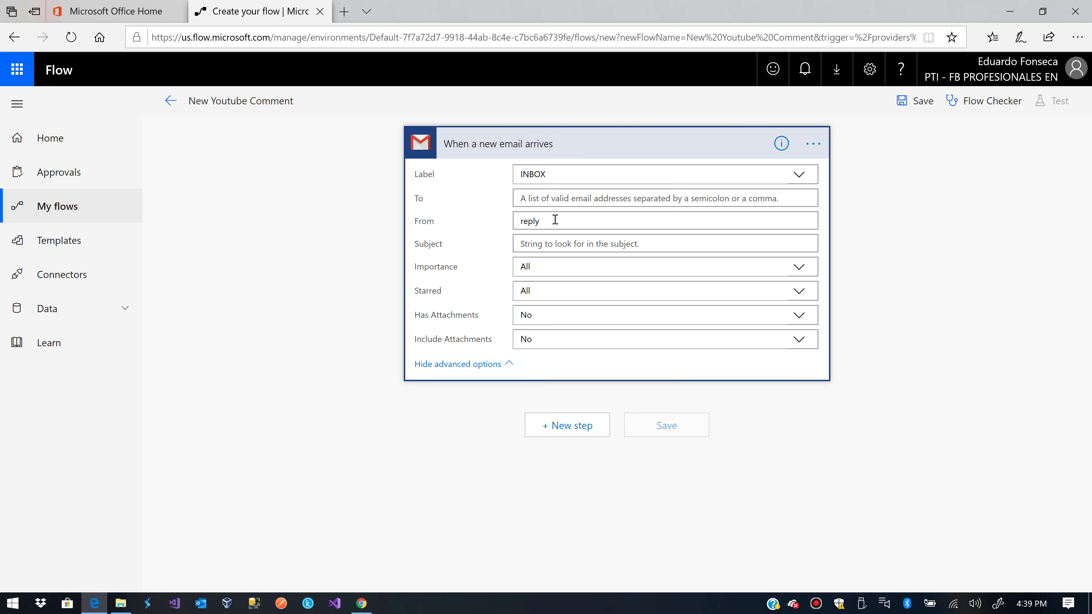
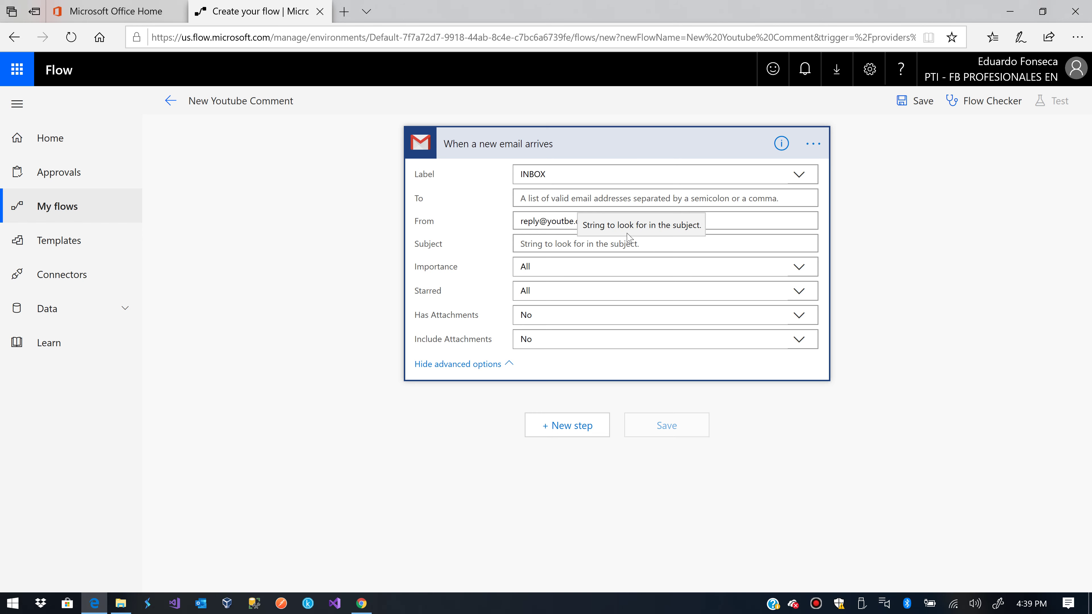
{"action": "type", "text": "no"}
{"action": "left_click", "coordinate": [625, 245]}
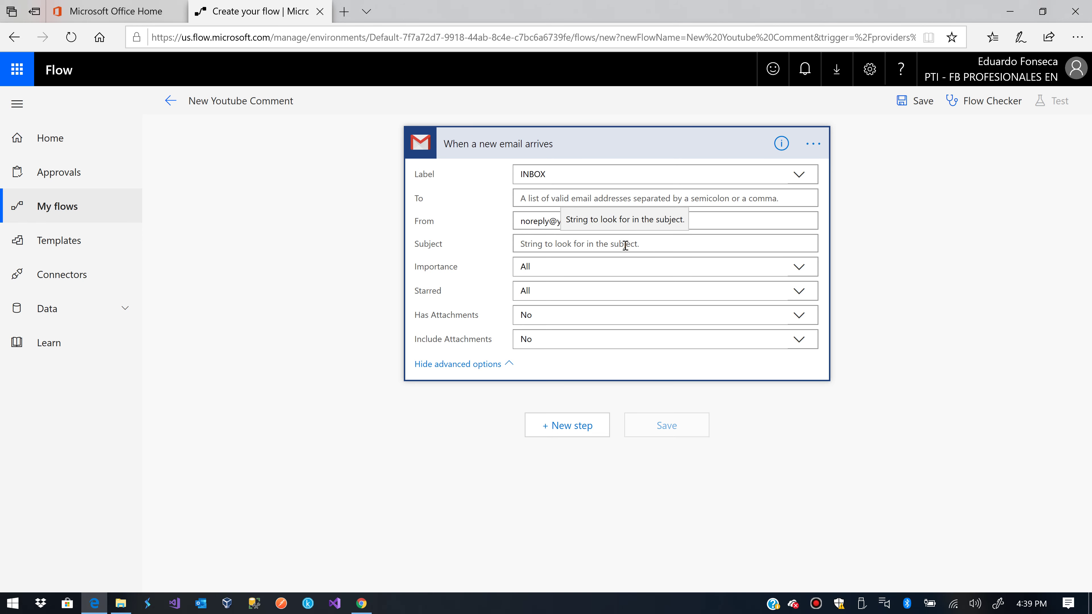
{"action": "type", "text": "New comment on"}
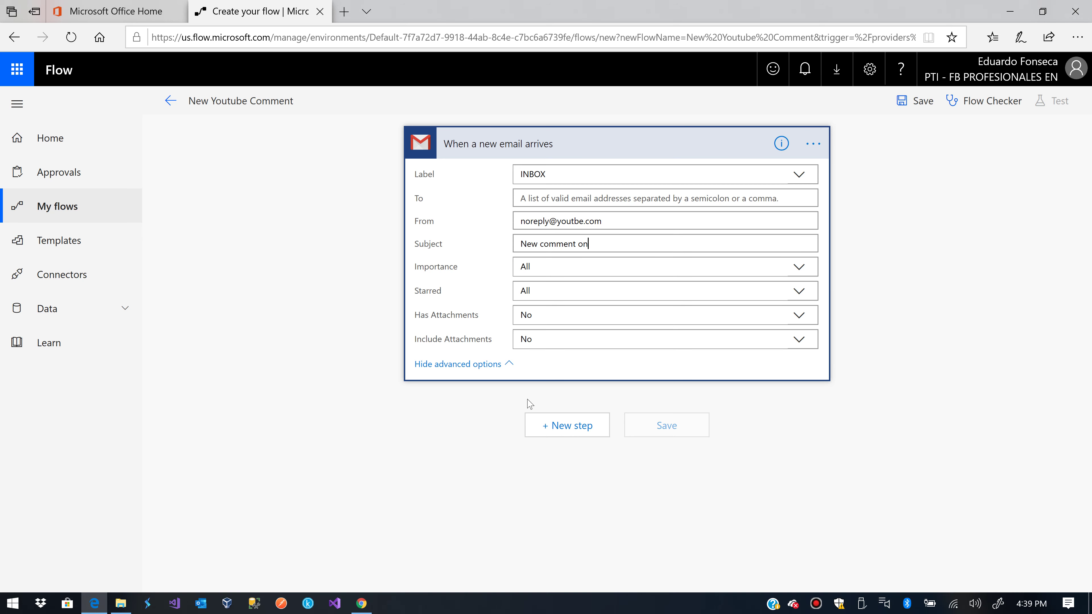
{"action": "left_click", "coordinate": [545, 408]}
Add a 'Send me a mobile notification' step with the email Body as its text, then save
{"action": "left_click", "coordinate": [569, 424]}
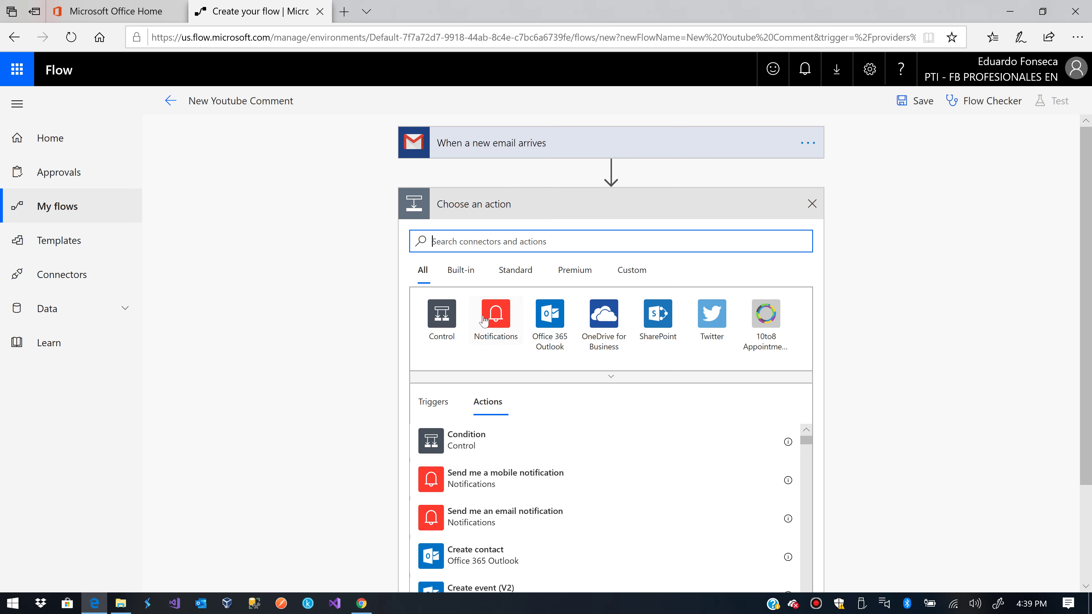
{"action": "left_click", "coordinate": [492, 320]}
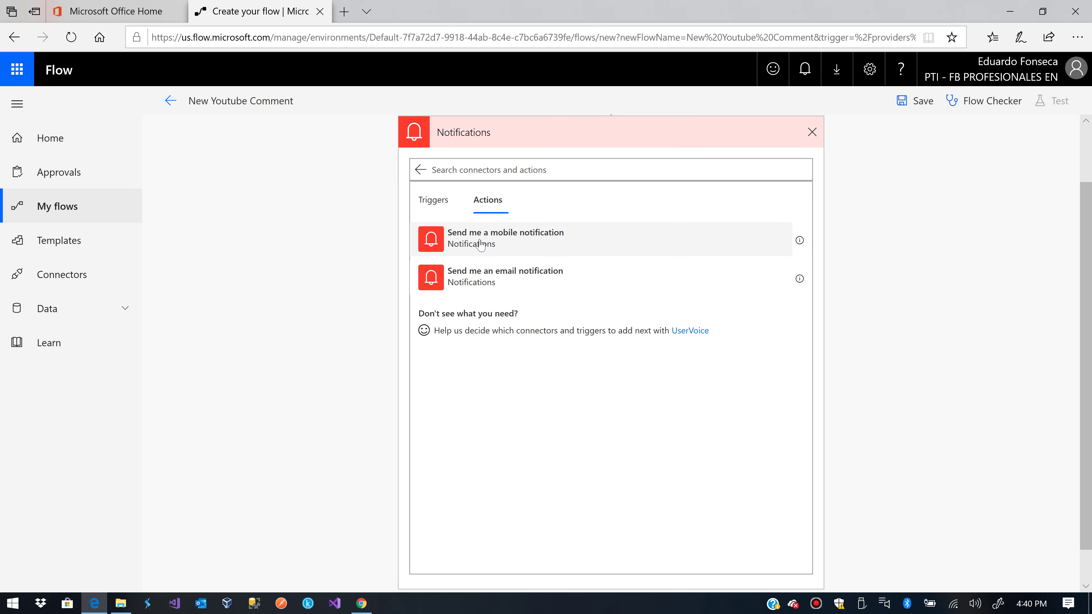
{"action": "left_click", "coordinate": [517, 235]}
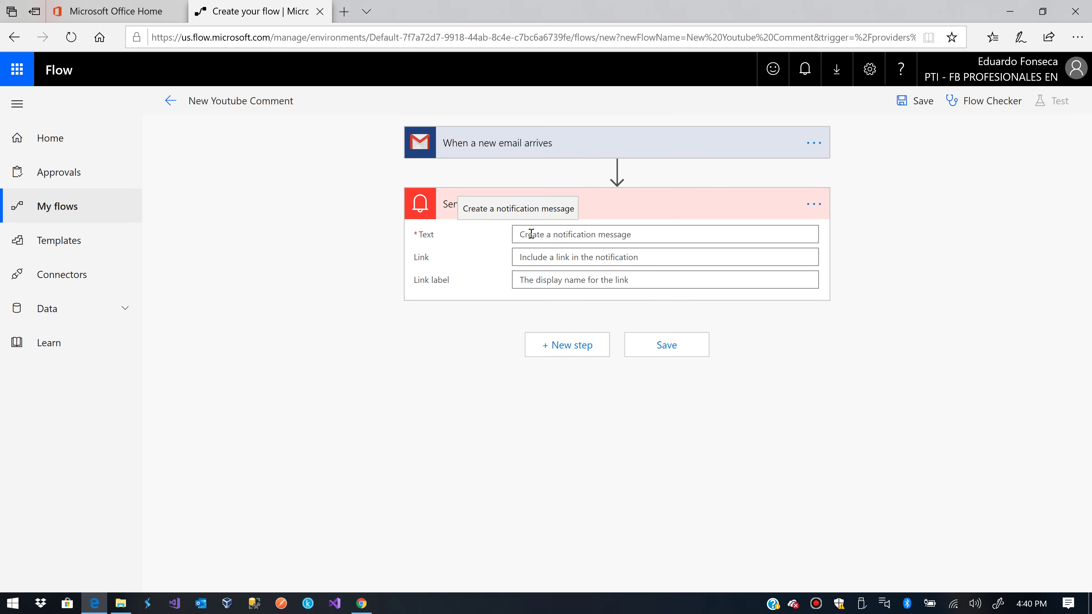
{"action": "left_click", "coordinate": [531, 234]}
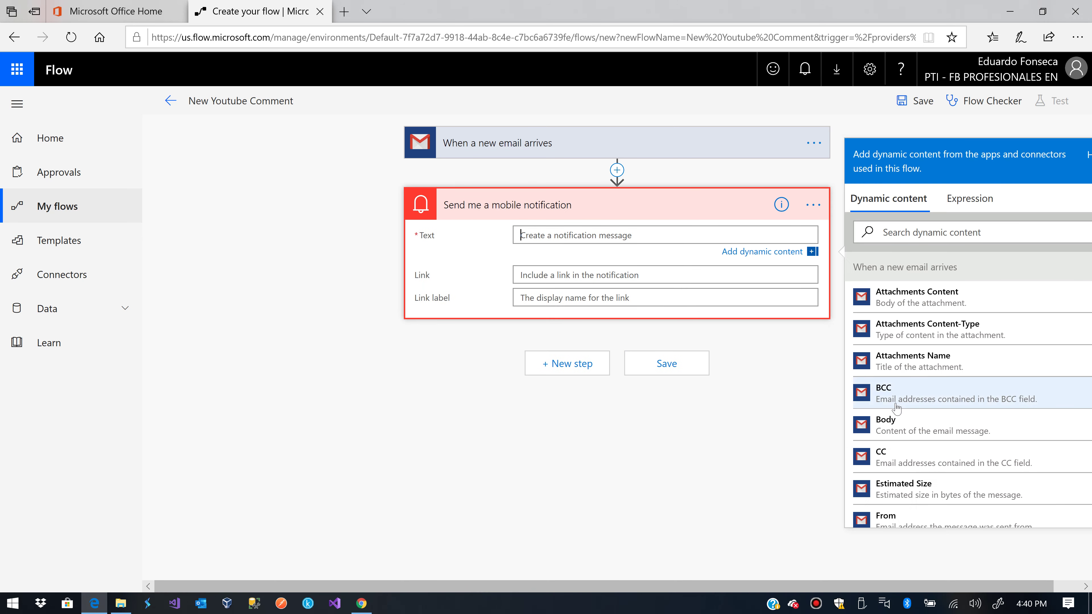
{"action": "left_click", "coordinate": [904, 431]}
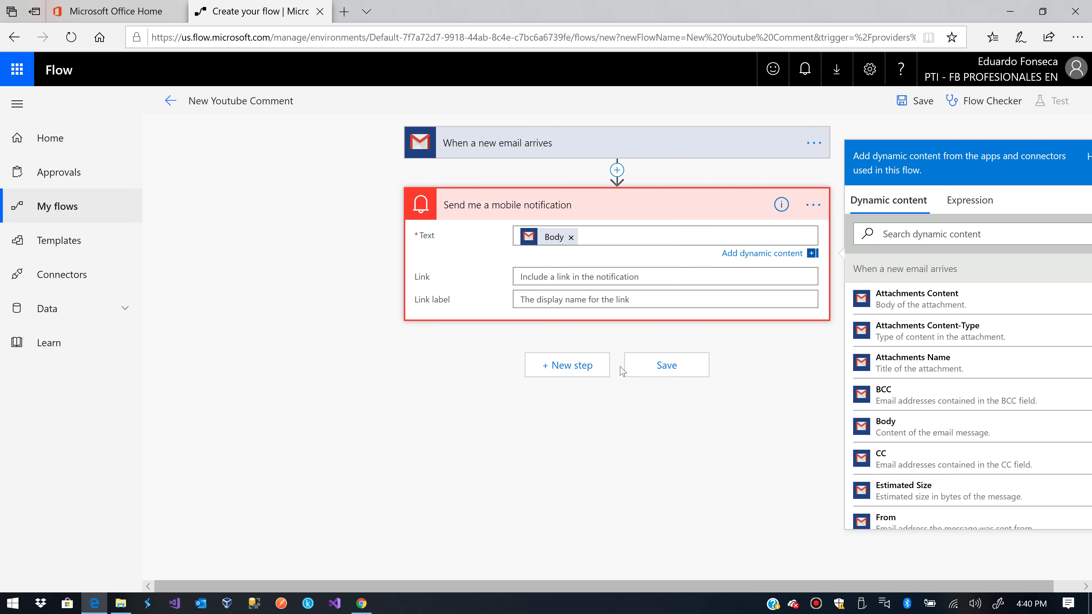
{"action": "left_click", "coordinate": [666, 366]}
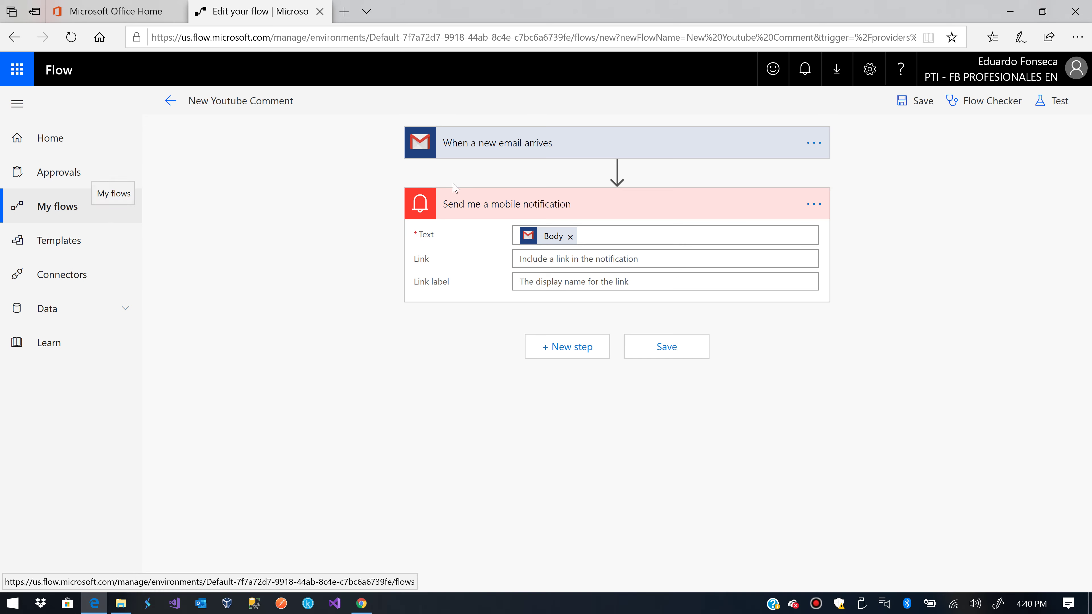
Run Flow Checker to confirm no errors, then open New Youtube Comment from My flows
{"action": "left_click", "coordinate": [957, 101]}
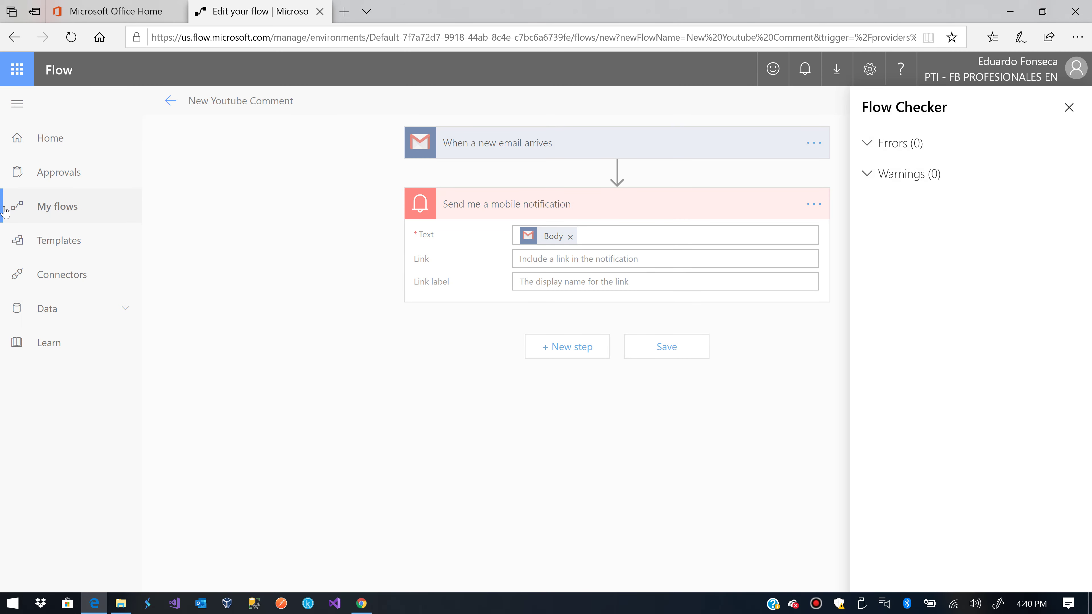
{"action": "left_click", "coordinate": [53, 211]}
{"action": "left_click", "coordinate": [56, 211]}
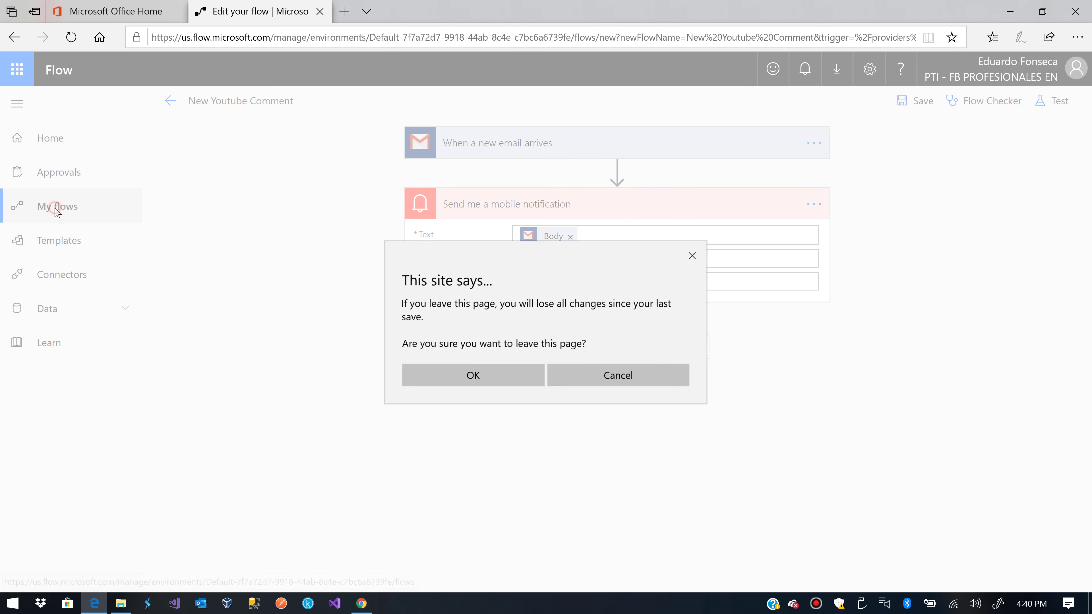
{"action": "left_click", "coordinate": [471, 376]}
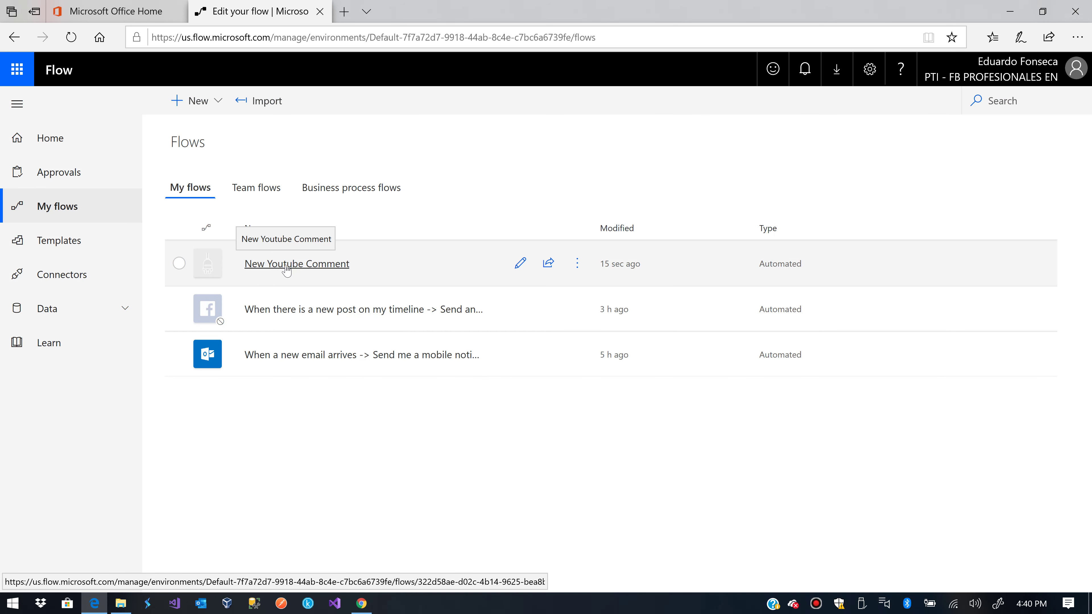
{"action": "left_click", "coordinate": [286, 266]}
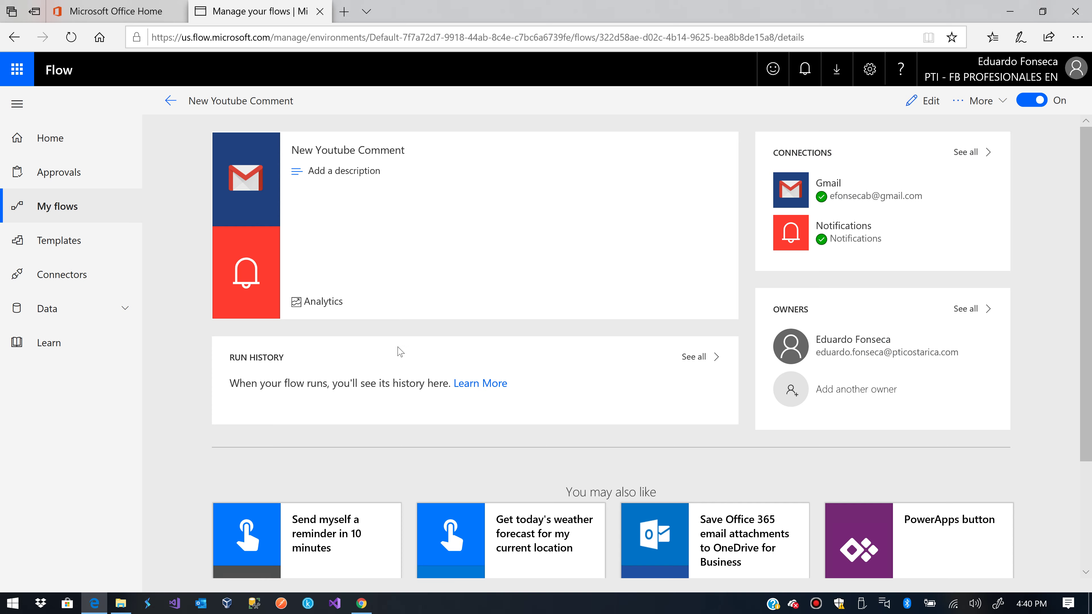
Switch YouTube in Chrome to the other channel account
{"action": "left_click", "coordinate": [361, 603]}
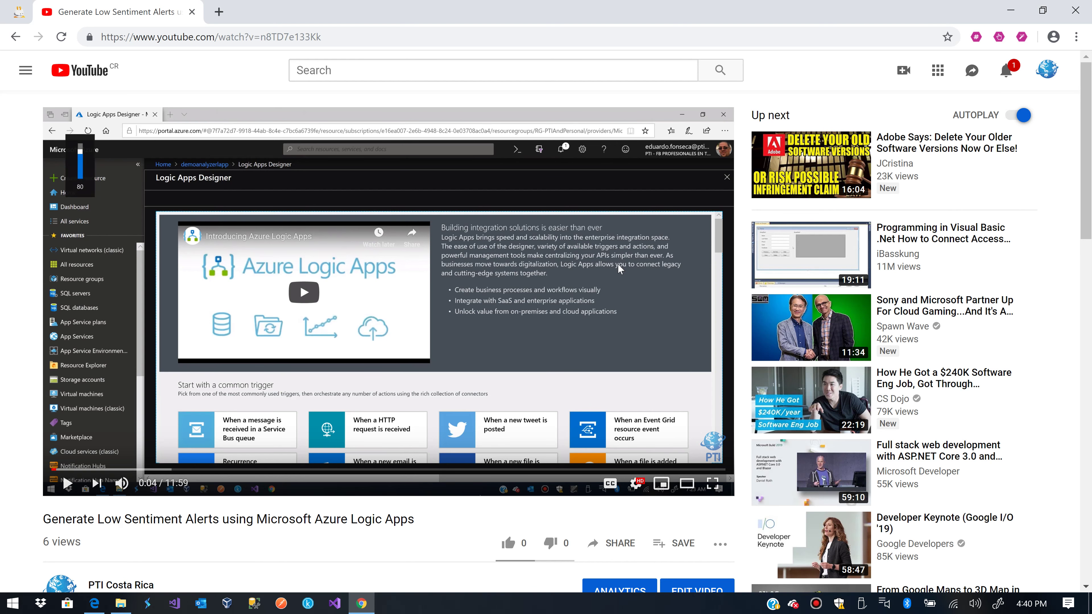
{"action": "scroll", "coordinate": [356, 447], "scroll_direction": "down", "scroll_amount": 5}
{"action": "scroll", "coordinate": [374, 235], "scroll_direction": "up", "scroll_amount": 5}
{"action": "left_click", "coordinate": [1047, 74]}
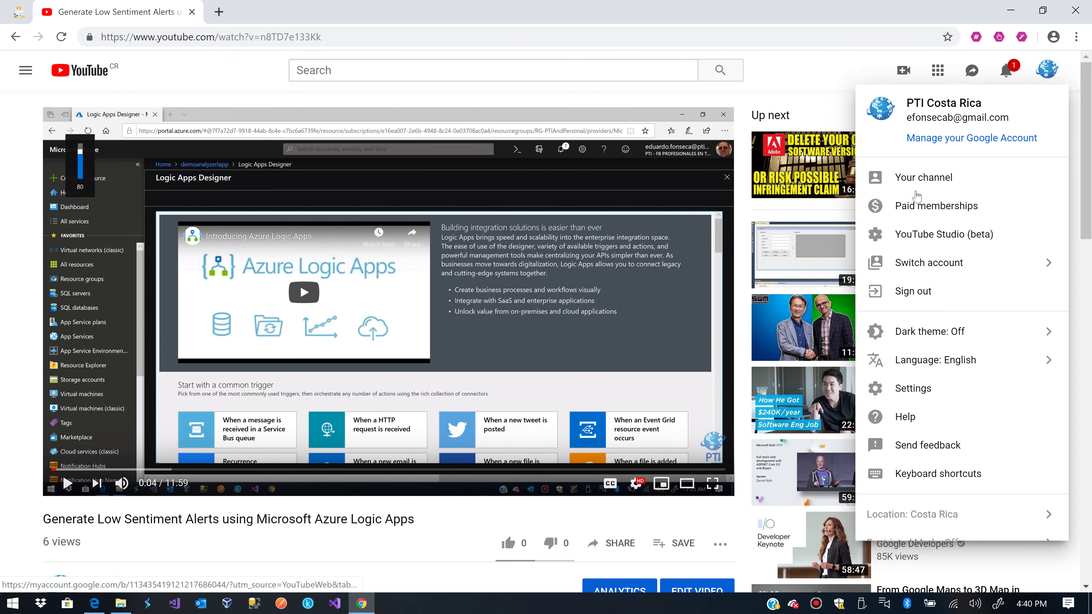
{"action": "left_click", "coordinate": [939, 263]}
{"action": "left_click", "coordinate": [906, 203]}
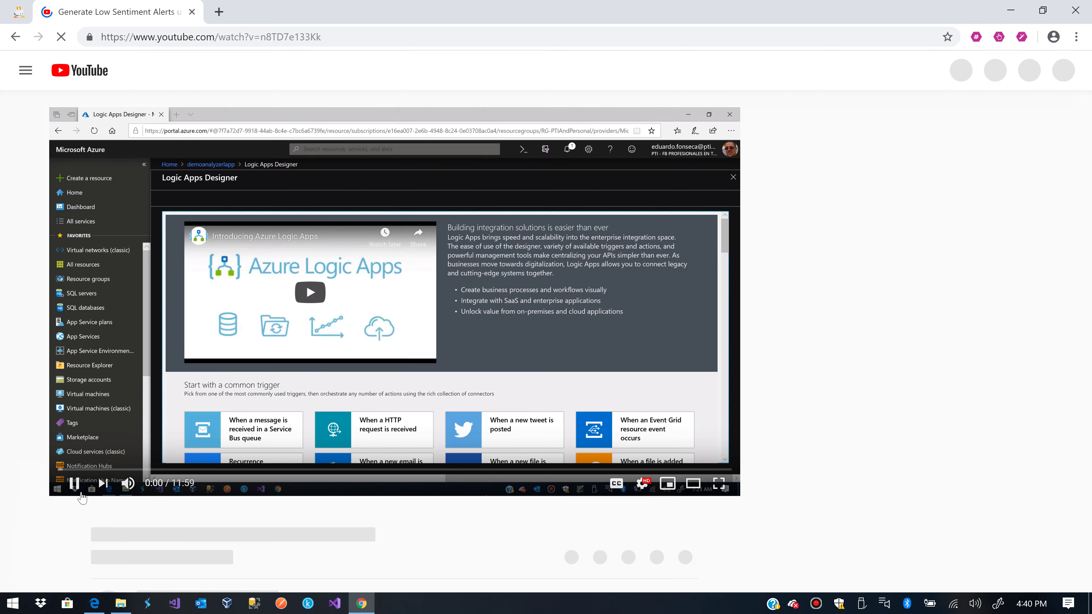
Pause the video and post the comment 'This is a test for Microsoft Flow'
{"action": "left_click", "coordinate": [68, 483]}
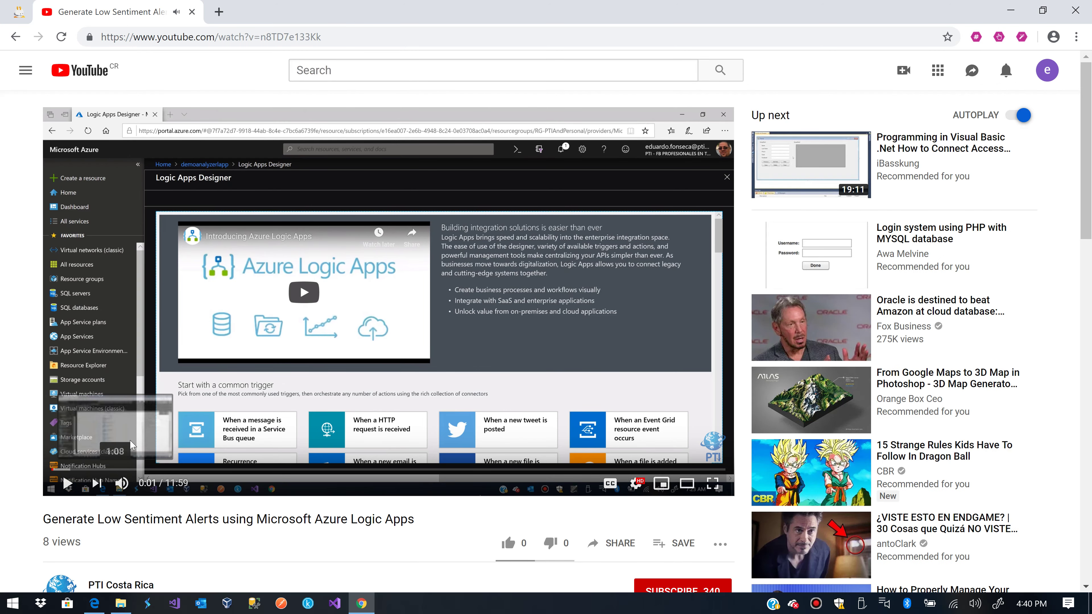
{"action": "scroll", "coordinate": [108, 469], "scroll_direction": "down", "scroll_amount": 3}
{"action": "scroll", "coordinate": [131, 447], "scroll_direction": "down", "scroll_amount": 3}
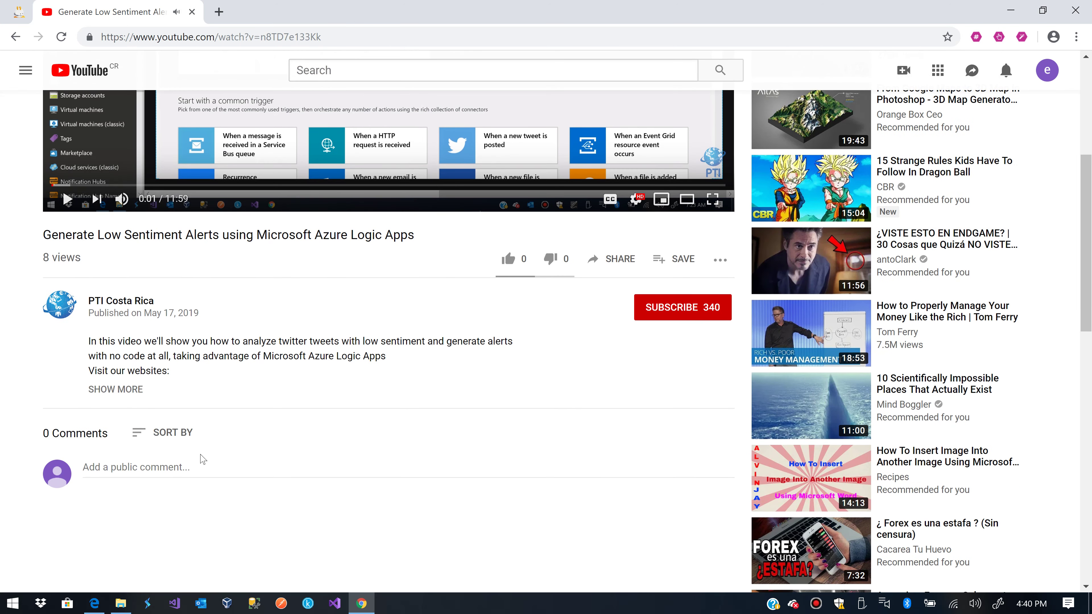
{"action": "left_click", "coordinate": [157, 473]}
{"action": "type", "text": "T"}
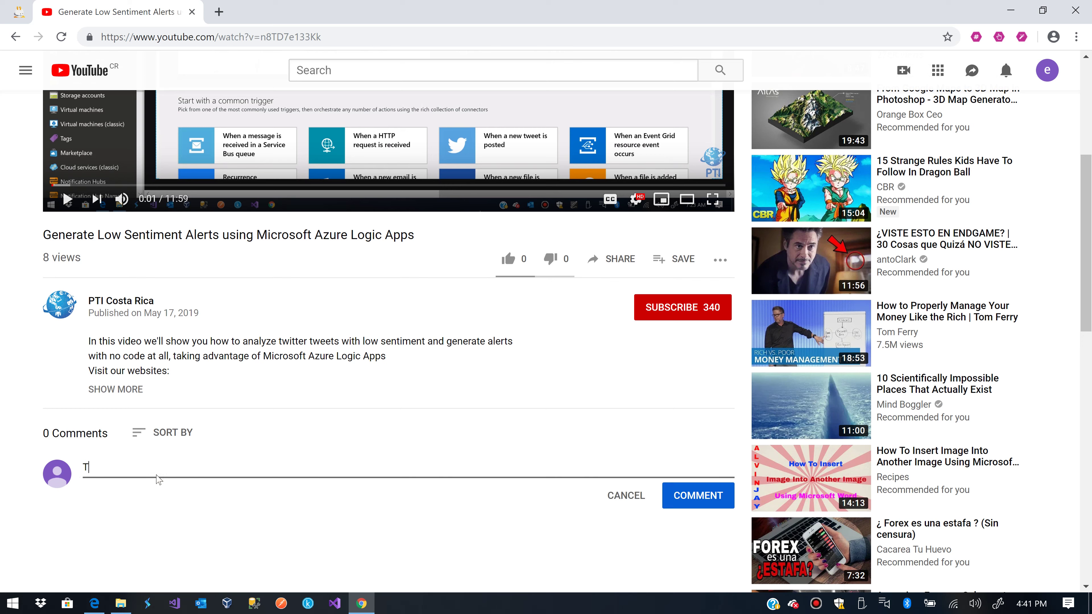
{"action": "type", "text": "his is a test for Microsoft Flow"}
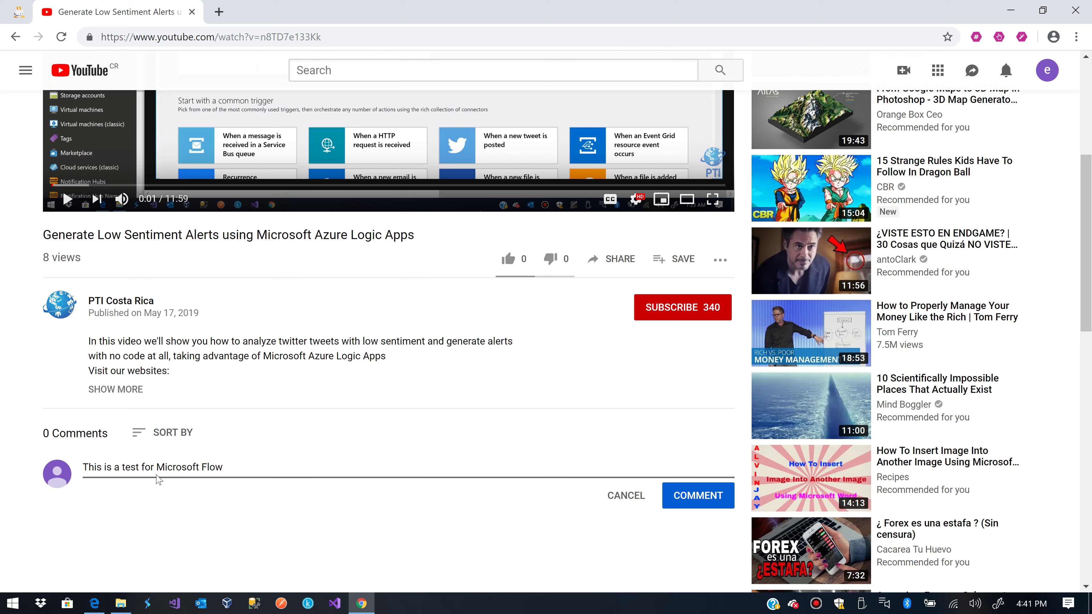
{"action": "left_click", "coordinate": [693, 498]}
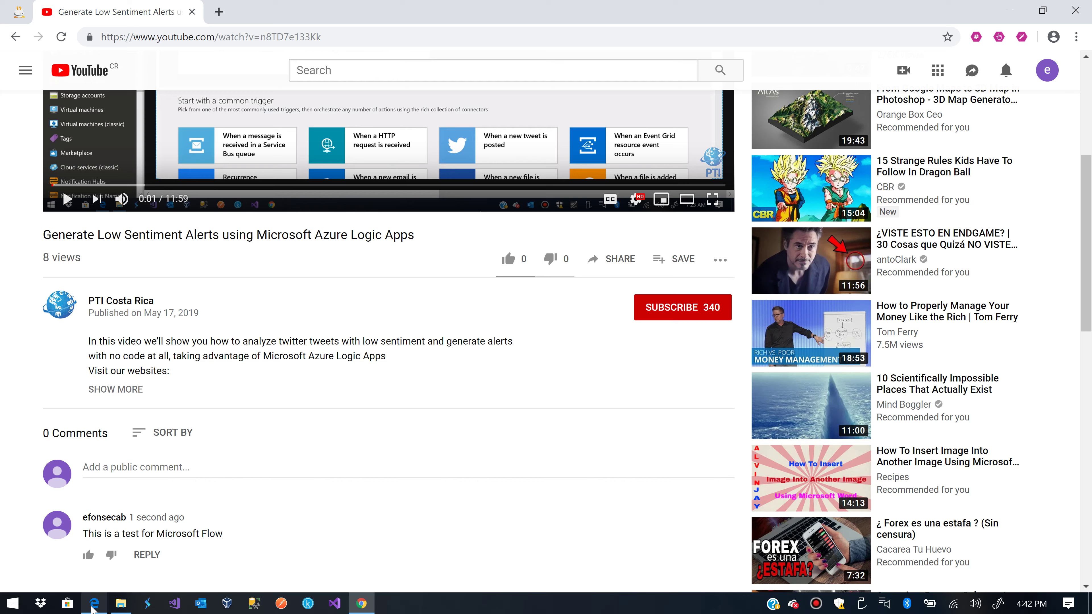
Check the posted YouTube test comment in Chrome, then return to the flow's details page
{"action": "left_click", "coordinate": [92, 608]}
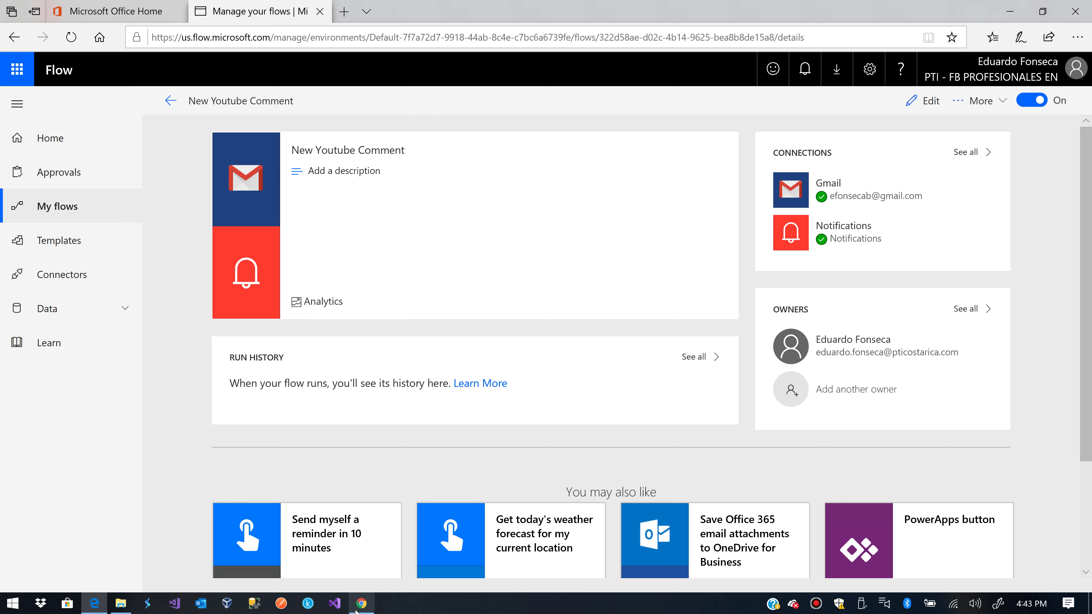
{"action": "left_click", "coordinate": [361, 603]}
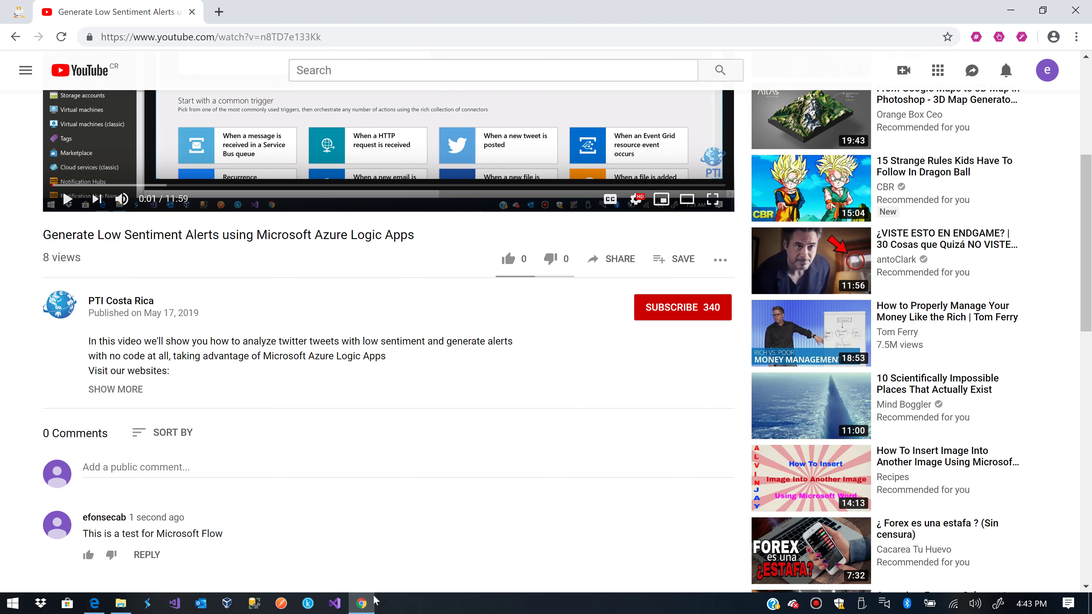
{"action": "left_click", "coordinate": [361, 603]}
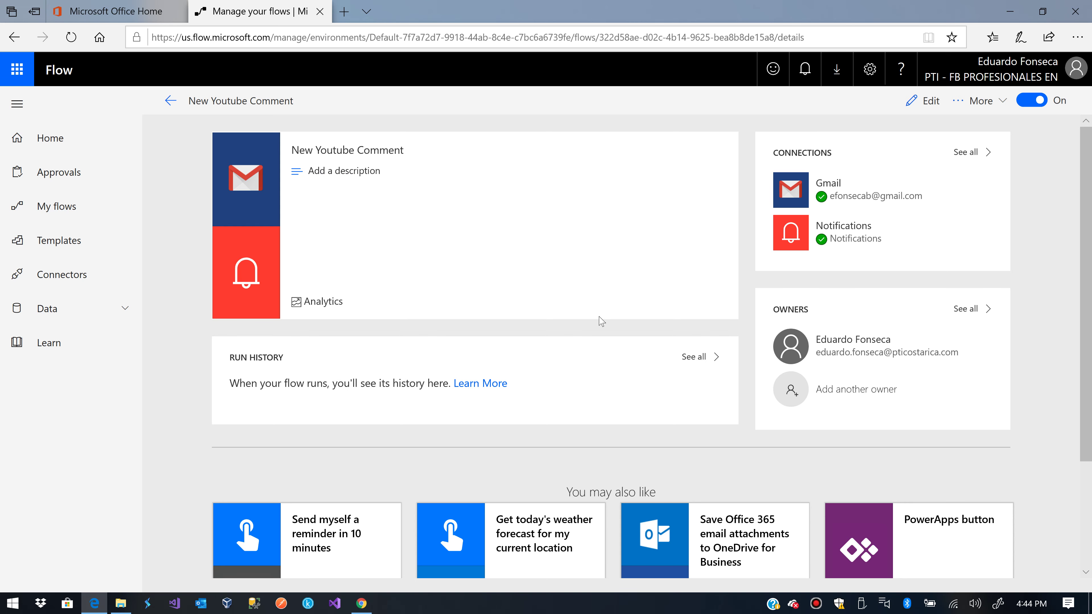
View the empty run history, revisit the flow from My flows, and open its ⋮ More commands
{"action": "left_click", "coordinate": [694, 356]}
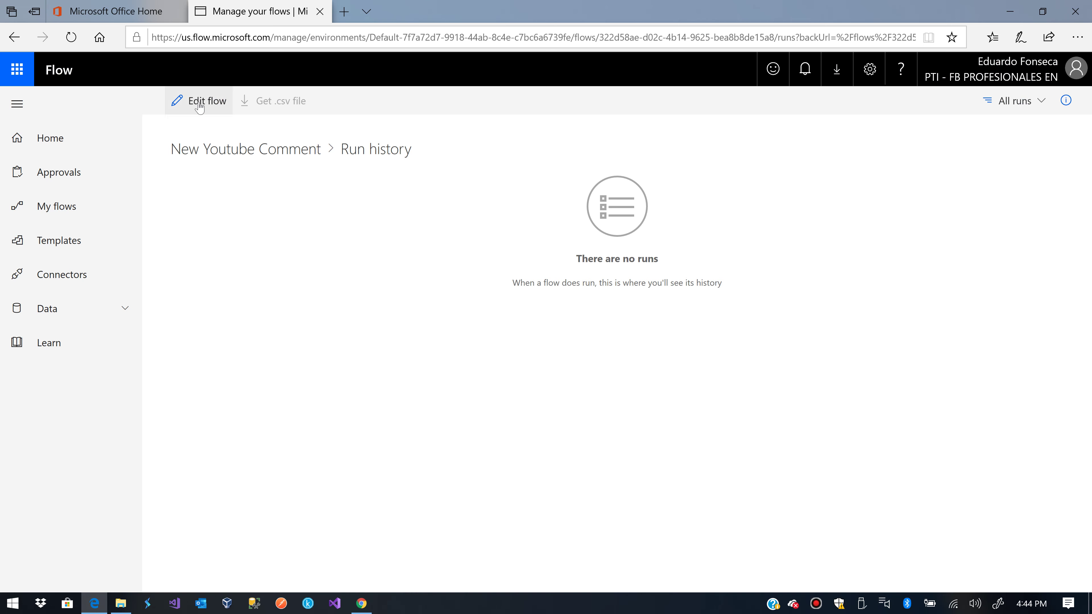
{"action": "left_click", "coordinate": [69, 210]}
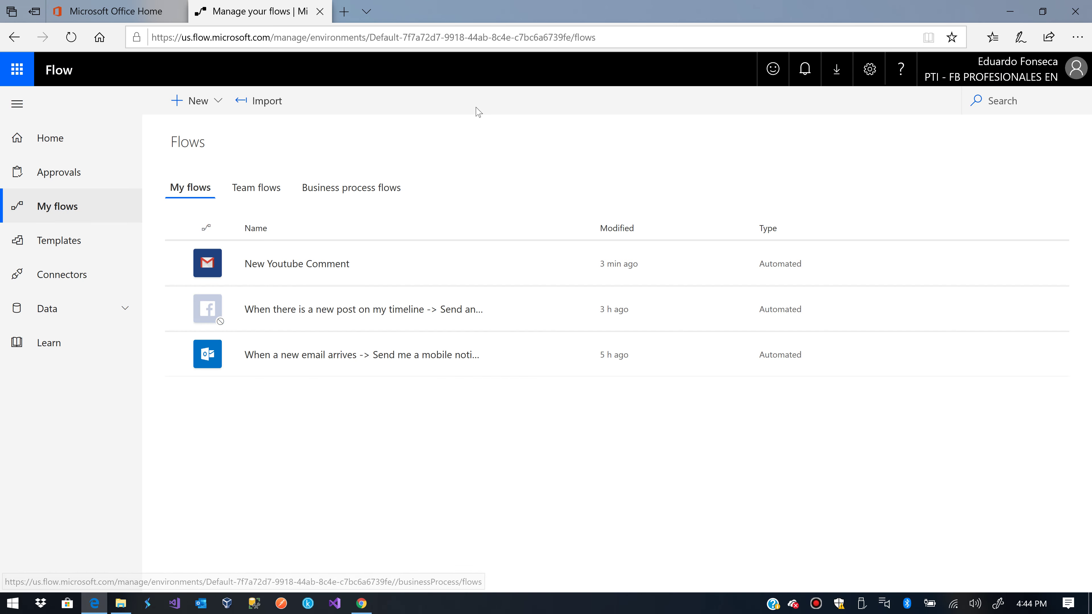
{"action": "left_click", "coordinate": [578, 264]}
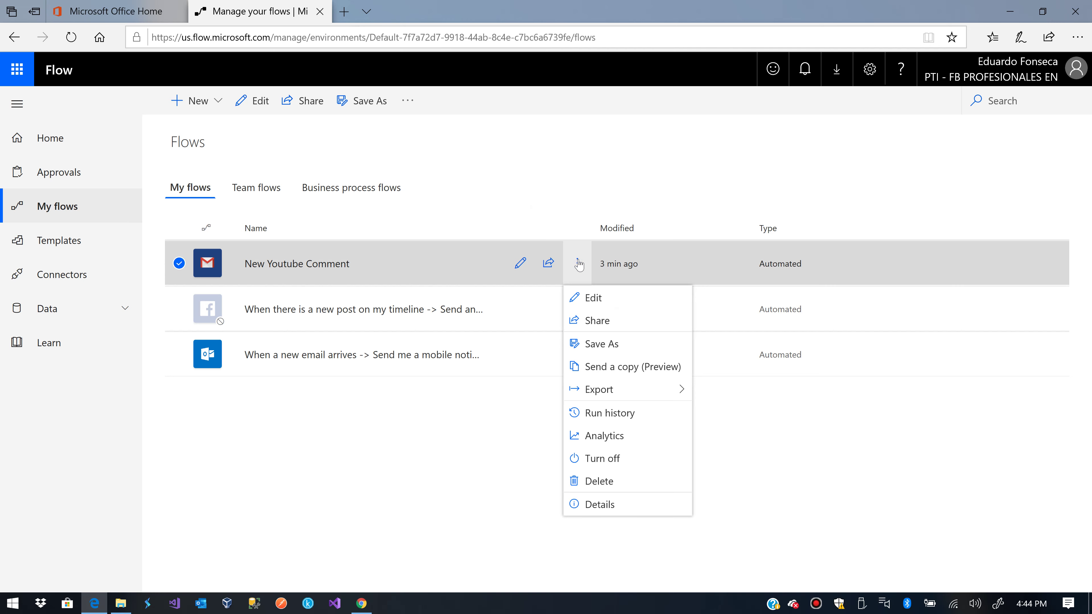
{"action": "left_click", "coordinate": [614, 507]}
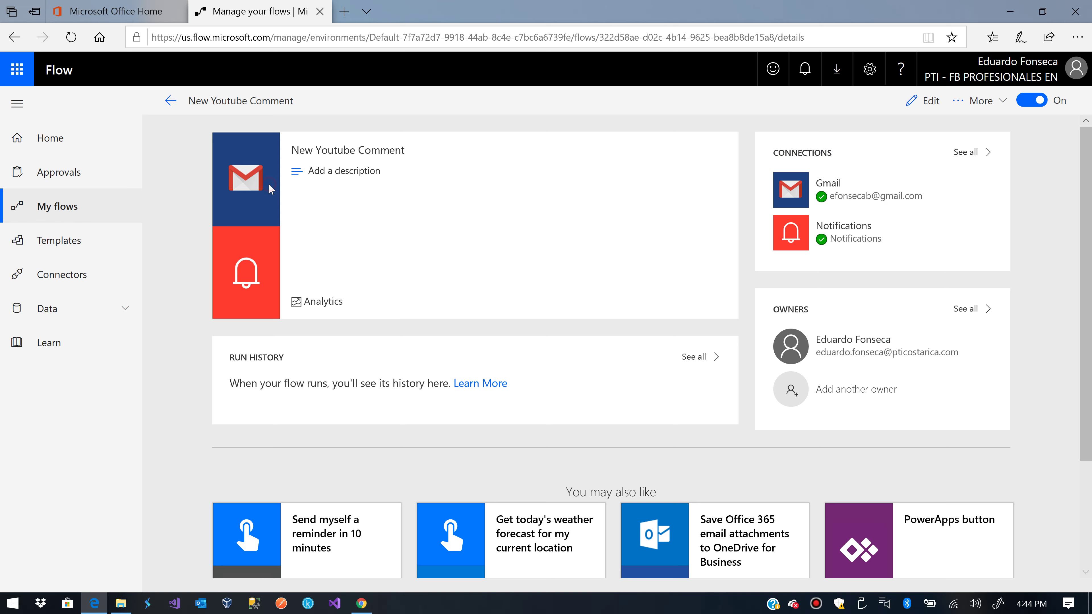
{"action": "left_click", "coordinate": [170, 101]}
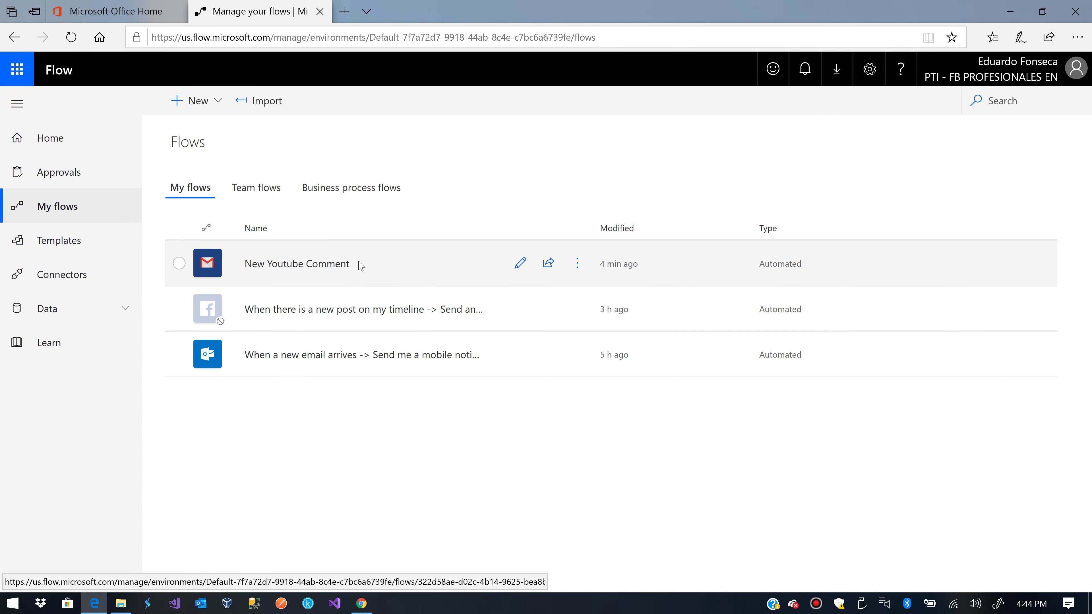
{"action": "left_click", "coordinate": [572, 261]}
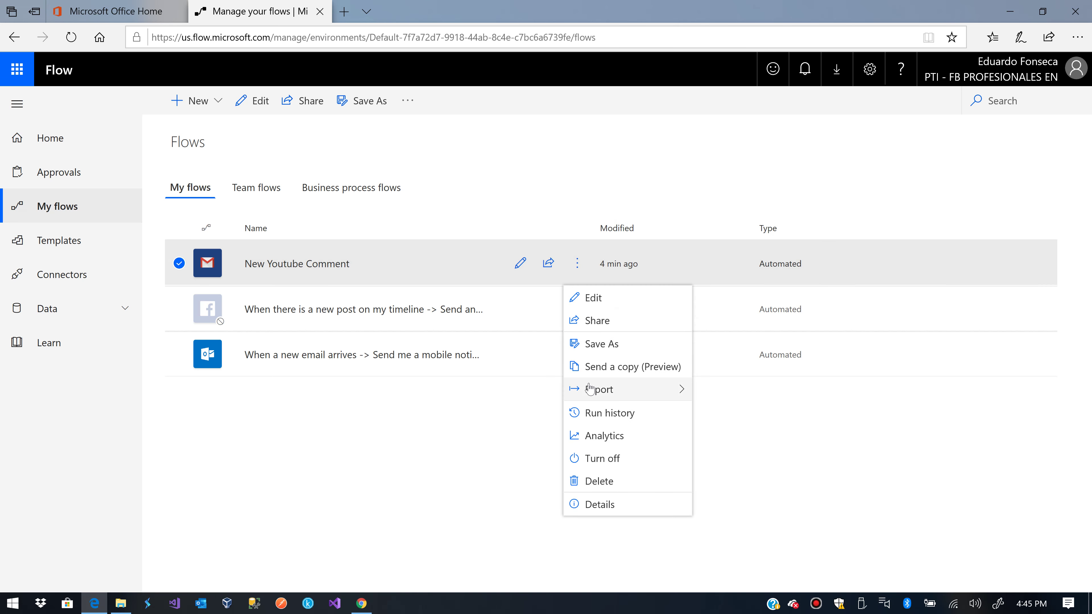
Edit the flow, view and cancel the trigger's Settings, and show its advanced filters
{"action": "left_click", "coordinate": [581, 305]}
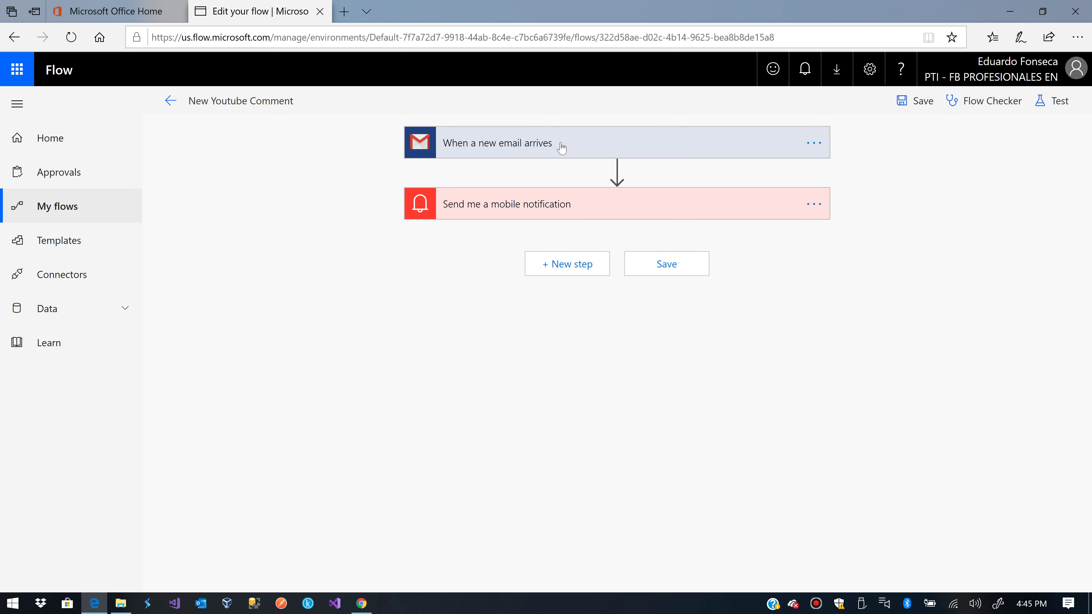
{"action": "mouse_move", "coordinate": [592, 176]}
{"action": "left_click", "coordinate": [802, 143]}
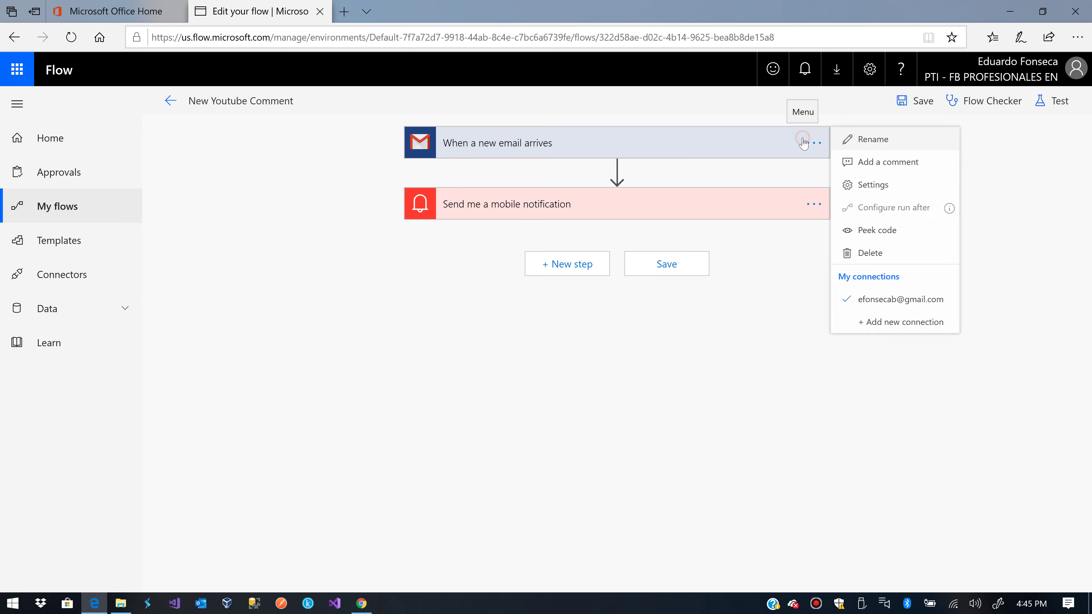
{"action": "left_click", "coordinate": [856, 186]}
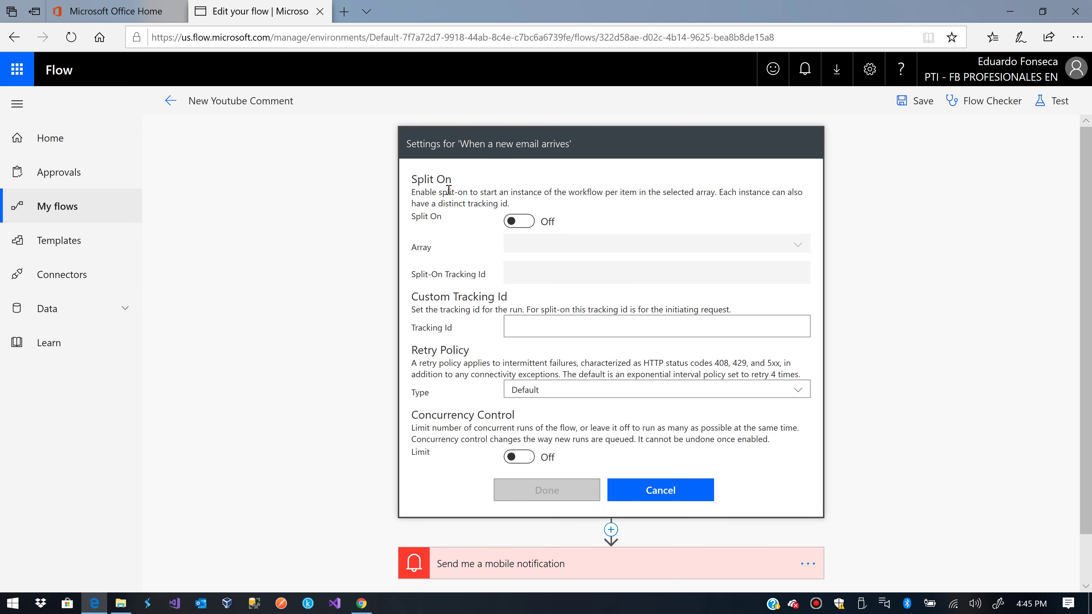
{"action": "left_click", "coordinate": [659, 490]}
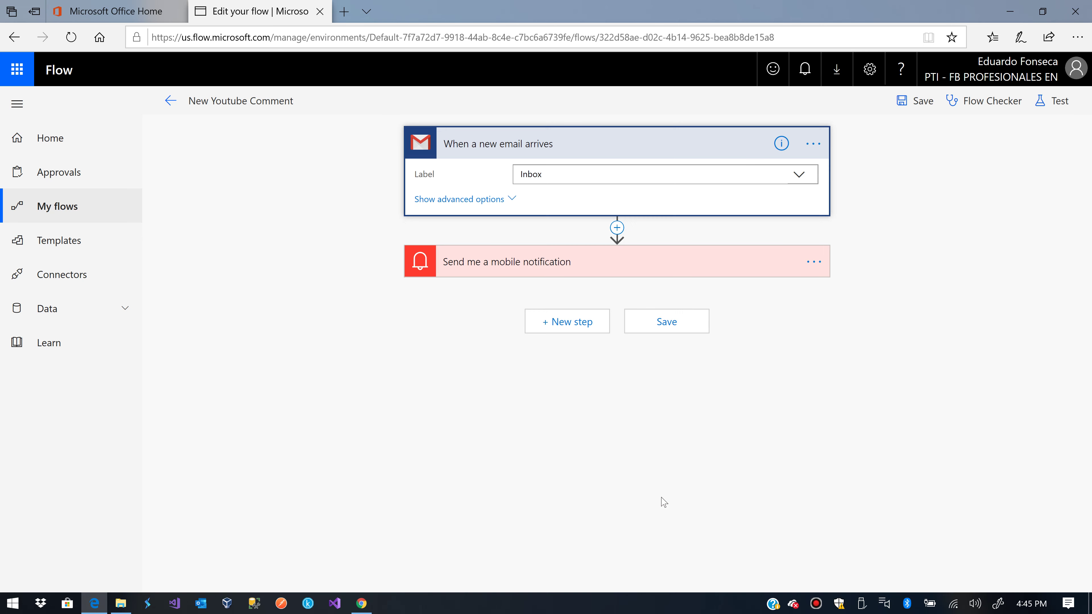
{"action": "left_click", "coordinate": [474, 199]}
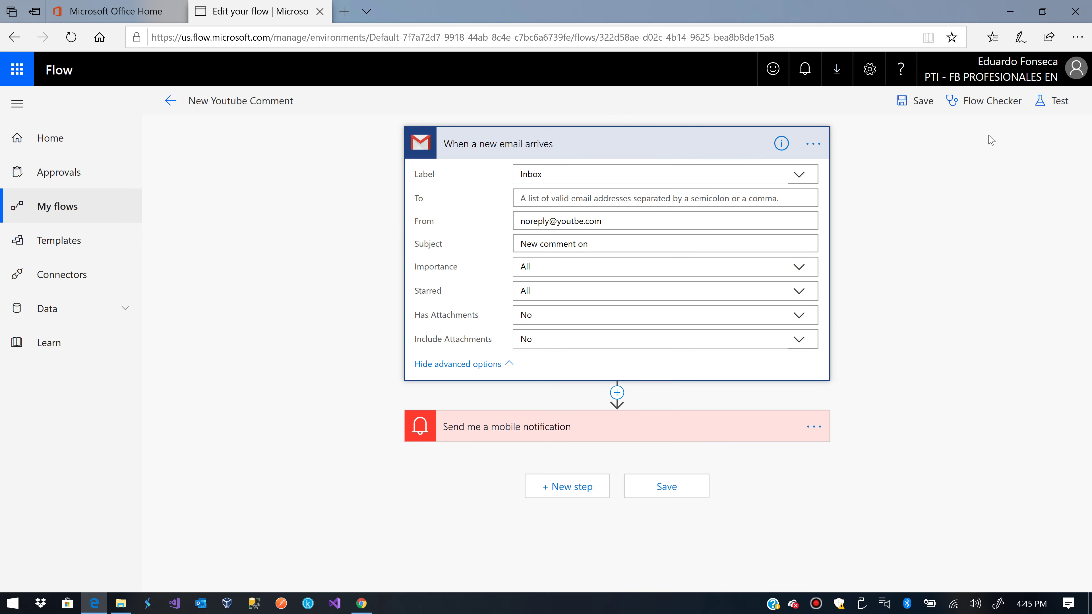
Start a manual flow test, then cancel it
{"action": "left_click", "coordinate": [1052, 101]}
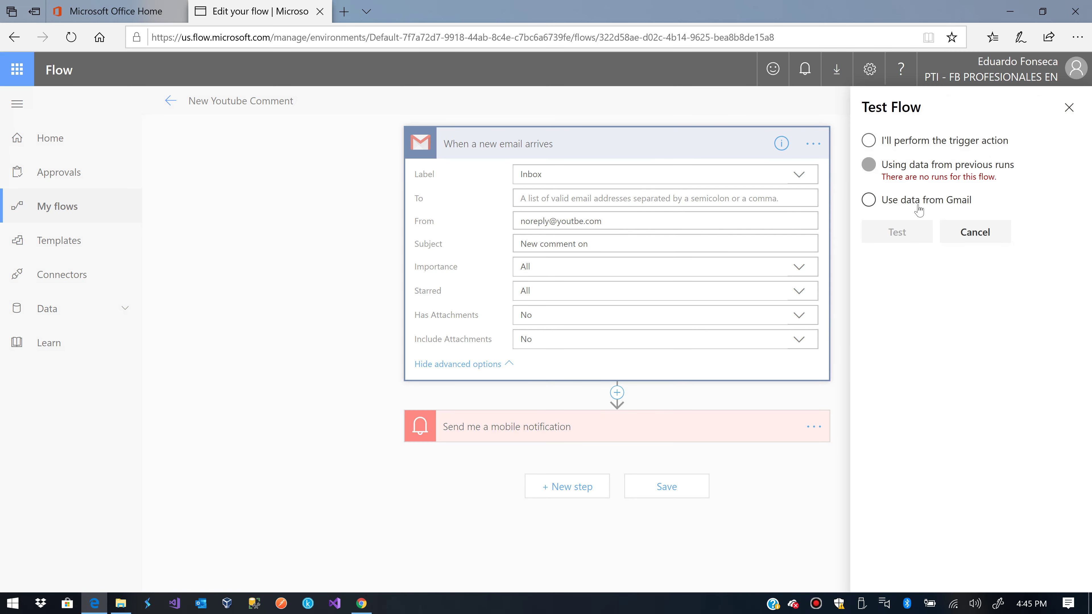
{"action": "left_click", "coordinate": [898, 141]}
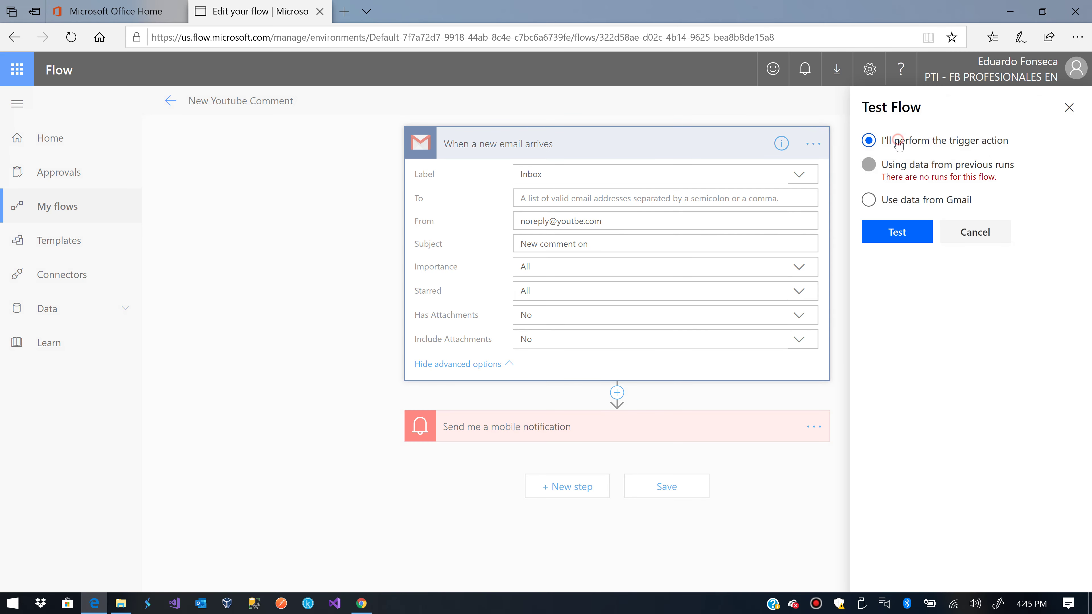
{"action": "left_click", "coordinate": [984, 234]}
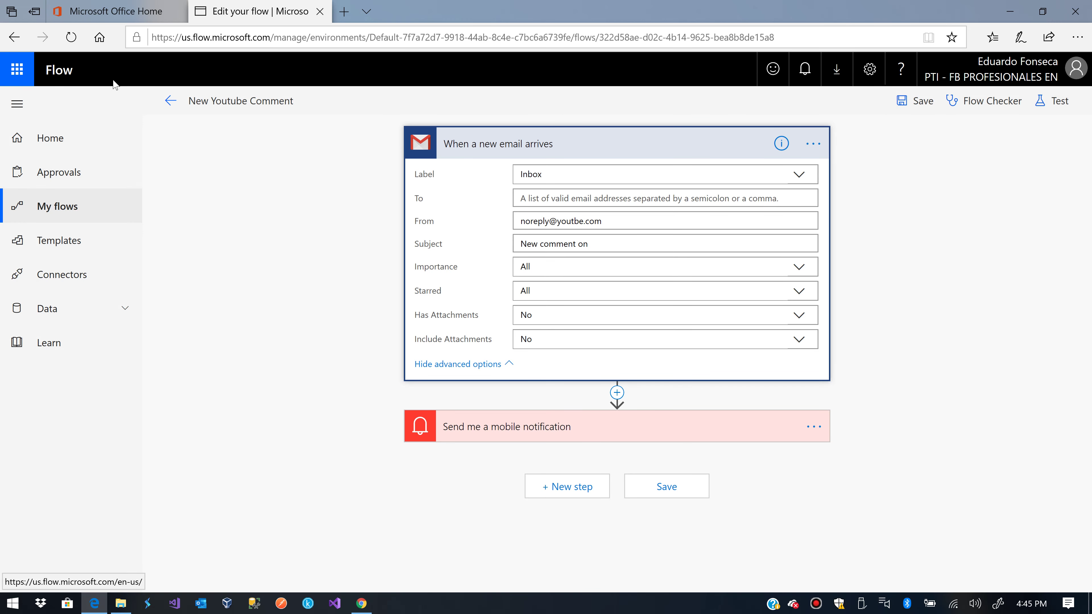
Leave the editor for the details page, browse More commands, and reload the page
{"action": "left_click", "coordinate": [170, 100]}
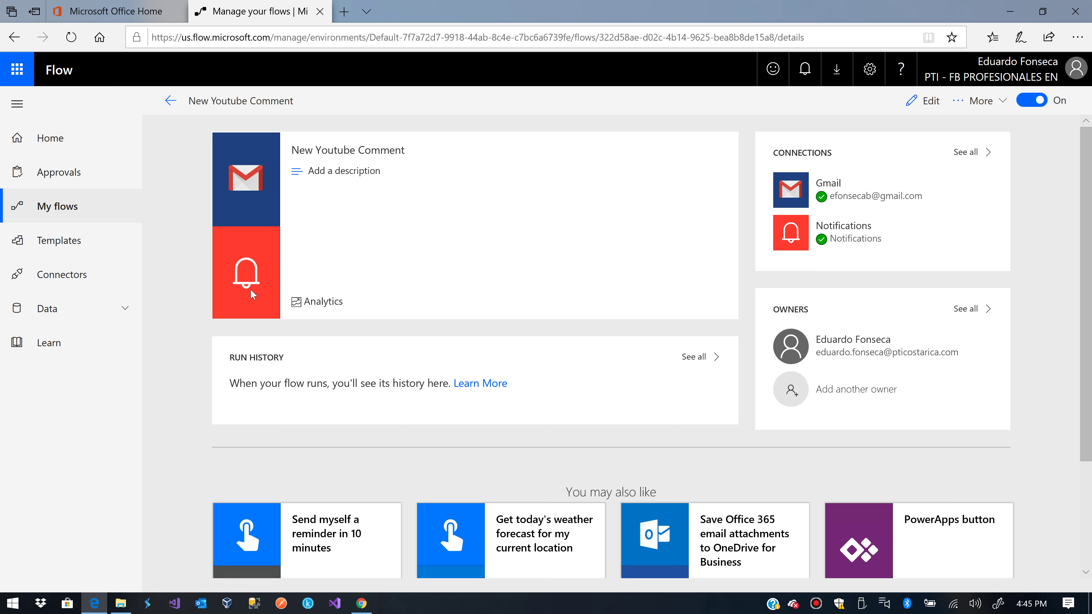
{"action": "left_click", "coordinate": [255, 187]}
{"action": "left_click", "coordinate": [992, 102]}
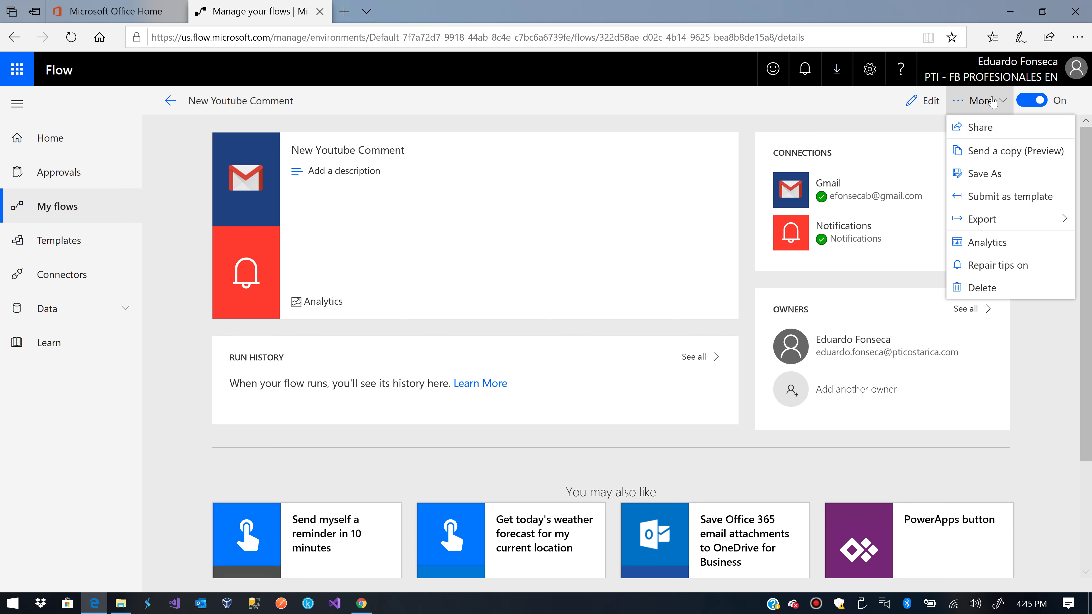
{"action": "left_click", "coordinate": [214, 201]}
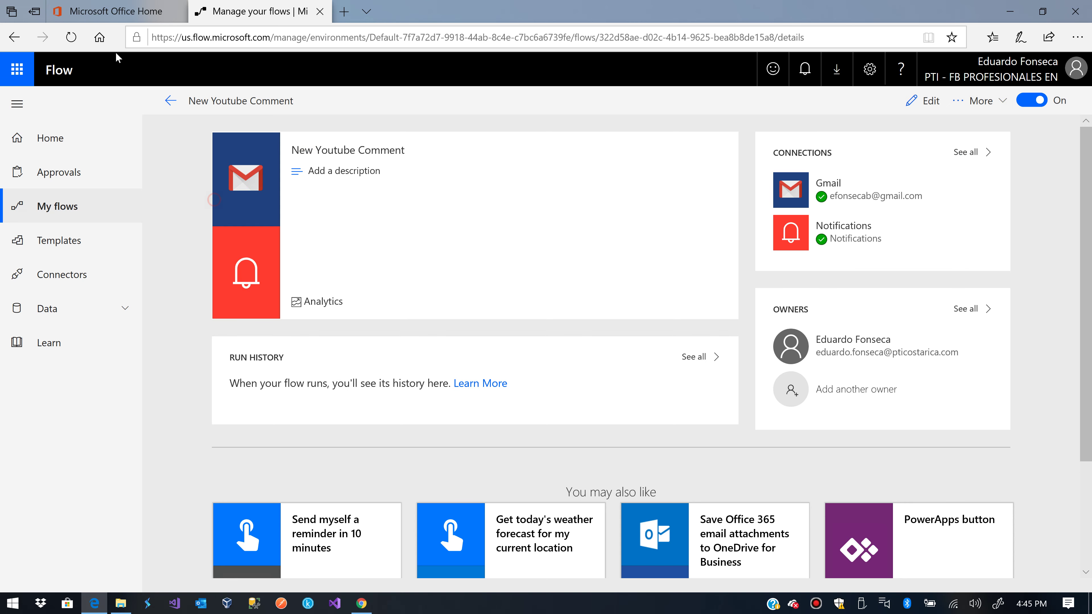
{"action": "left_click", "coordinate": [71, 37]}
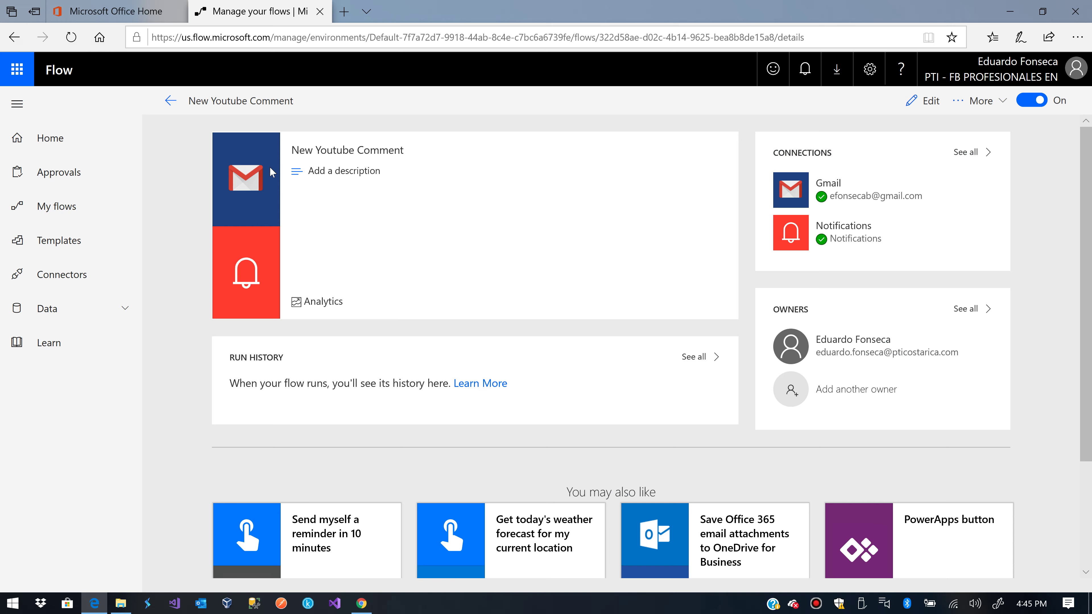
Cancel adding a description, then reopen New Youtube Comment from My flows
{"action": "left_click", "coordinate": [300, 172]}
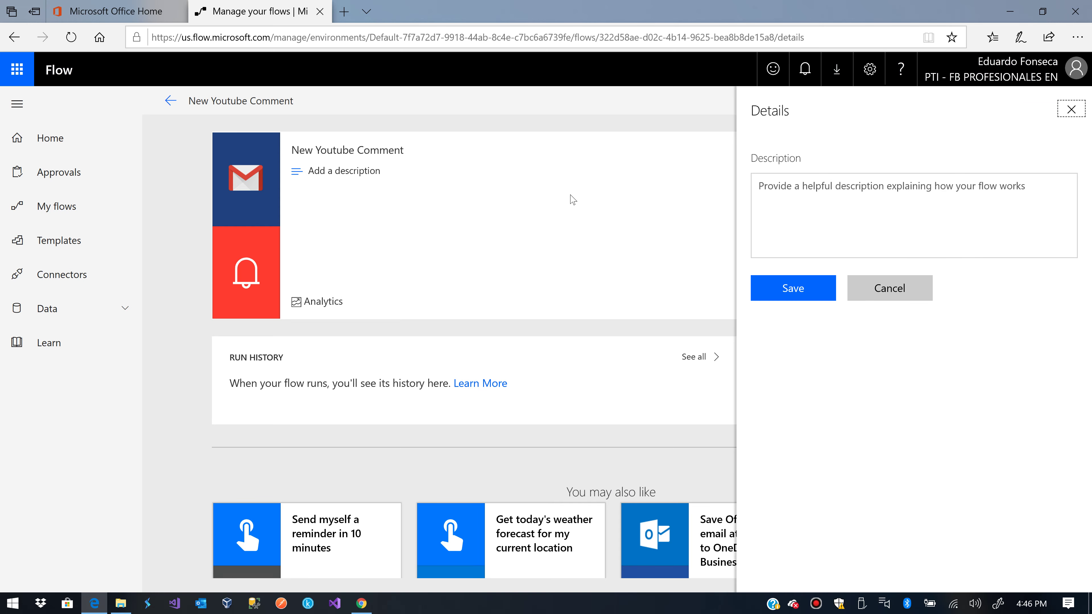
{"action": "left_click", "coordinate": [881, 287]}
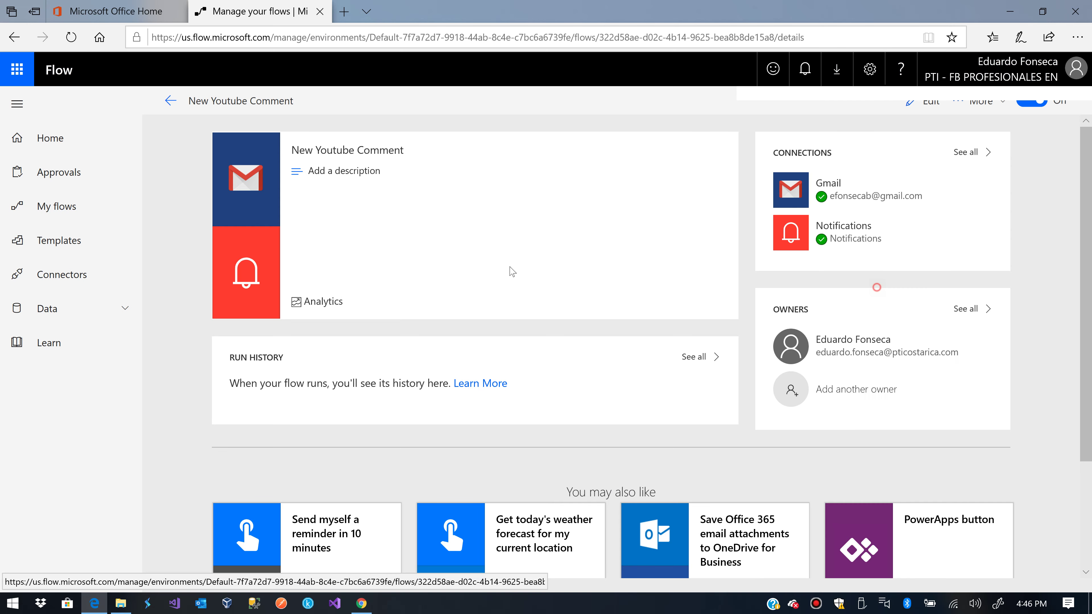
{"action": "left_click", "coordinate": [85, 218]}
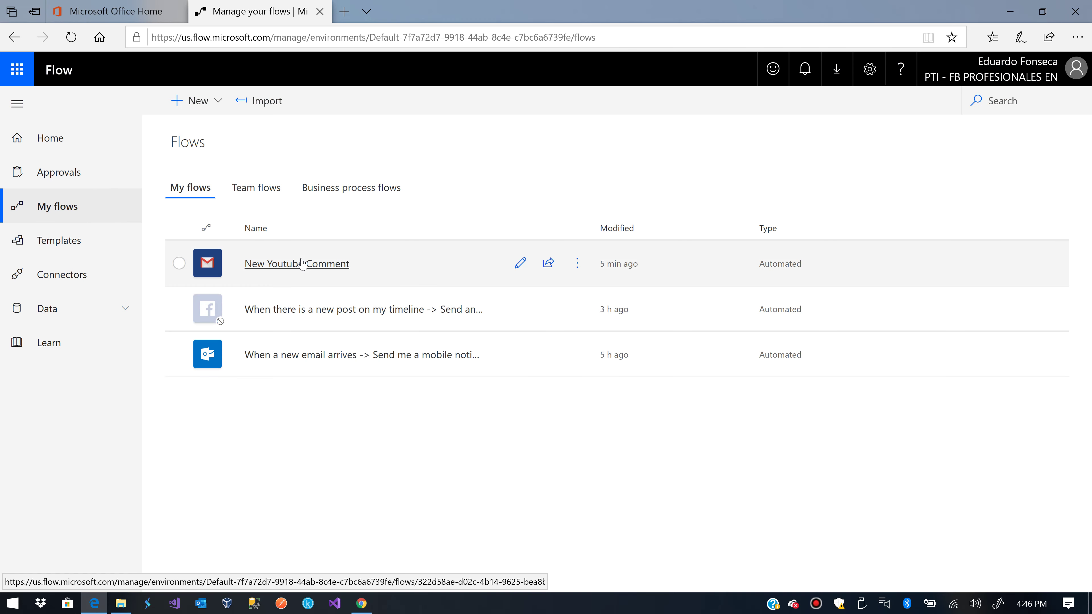
{"action": "left_click", "coordinate": [302, 263]}
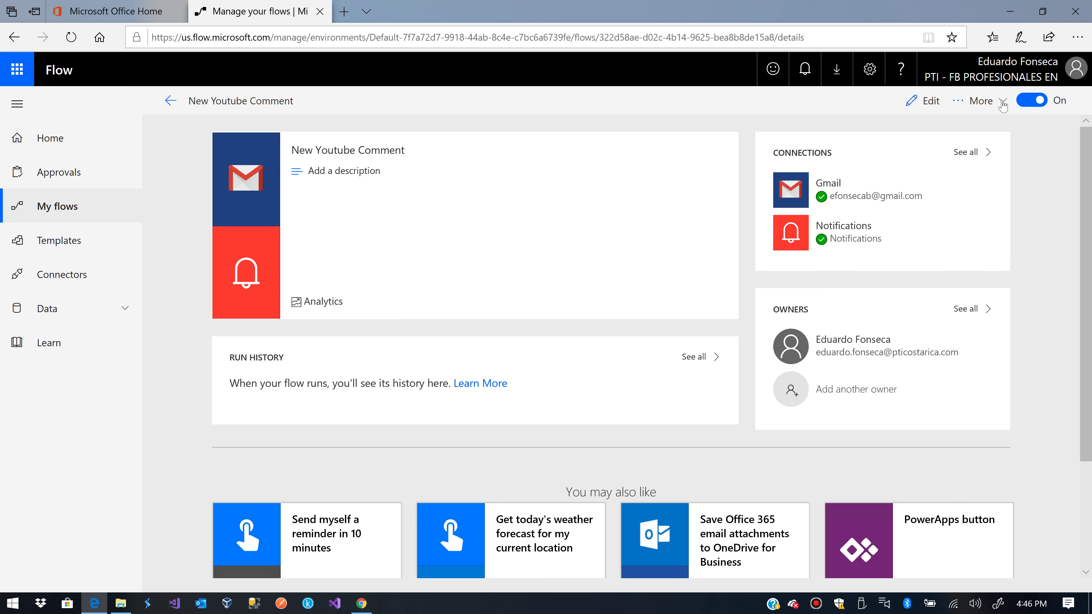
Open the flow in the editor and run a test using data from Gmail
{"action": "left_click", "coordinate": [919, 103]}
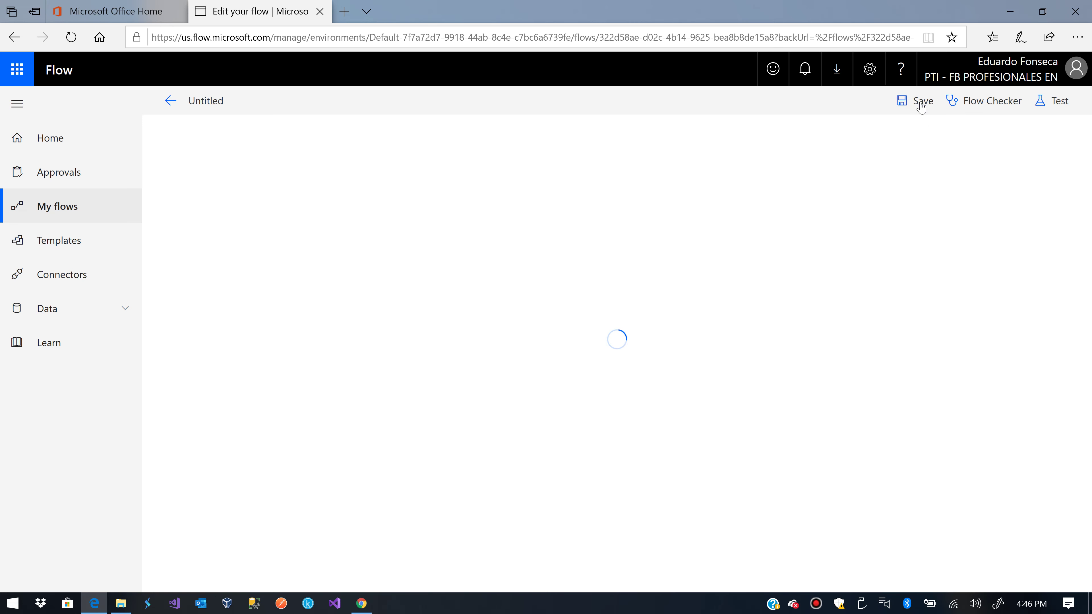
{"action": "left_click", "coordinate": [1053, 103]}
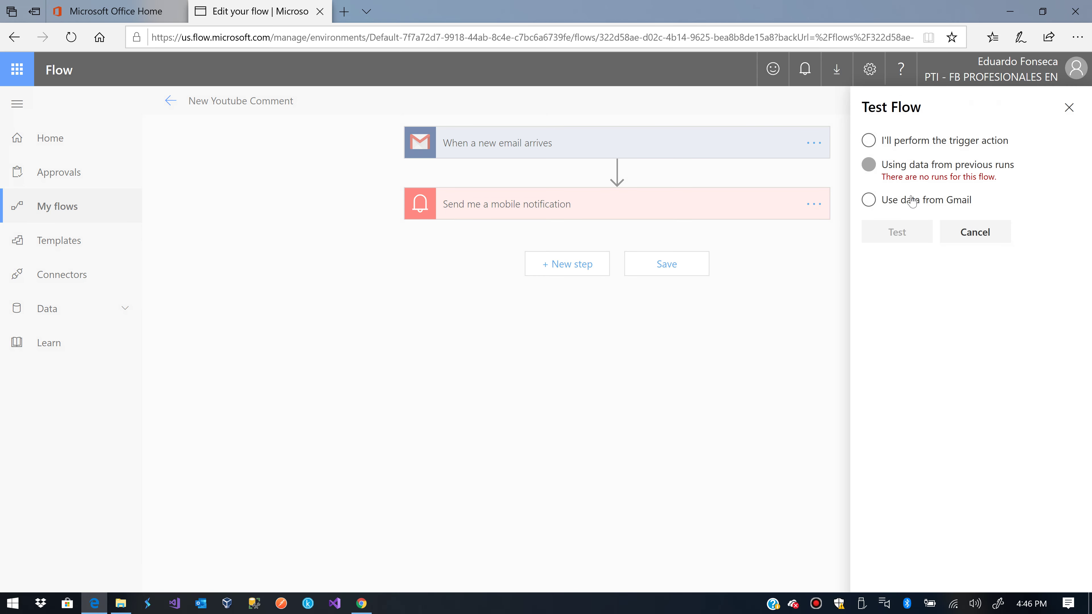
{"action": "left_click", "coordinate": [911, 200]}
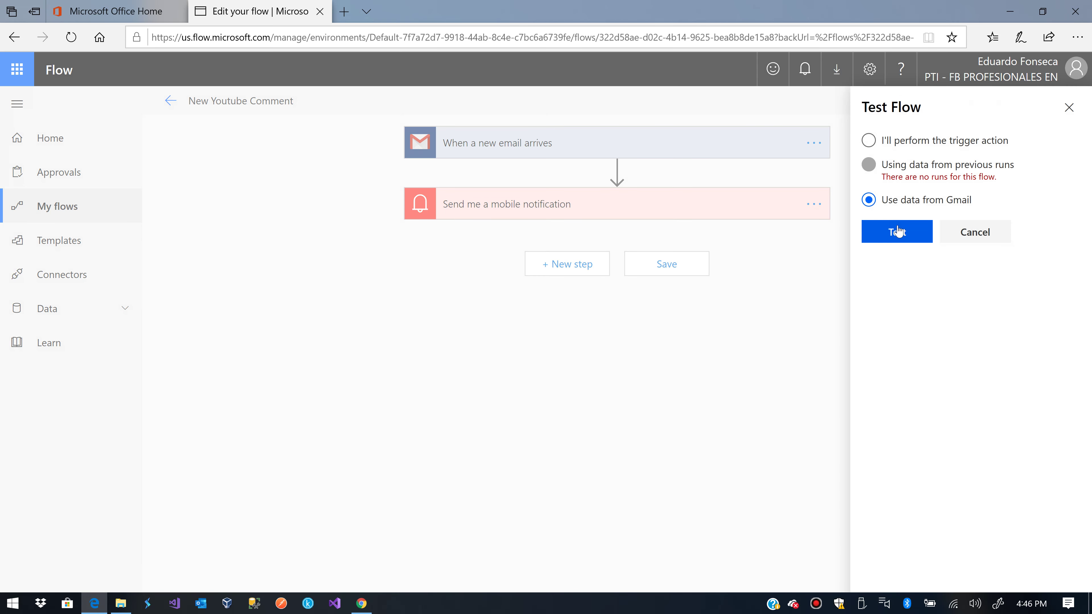
{"action": "left_click", "coordinate": [898, 231]}
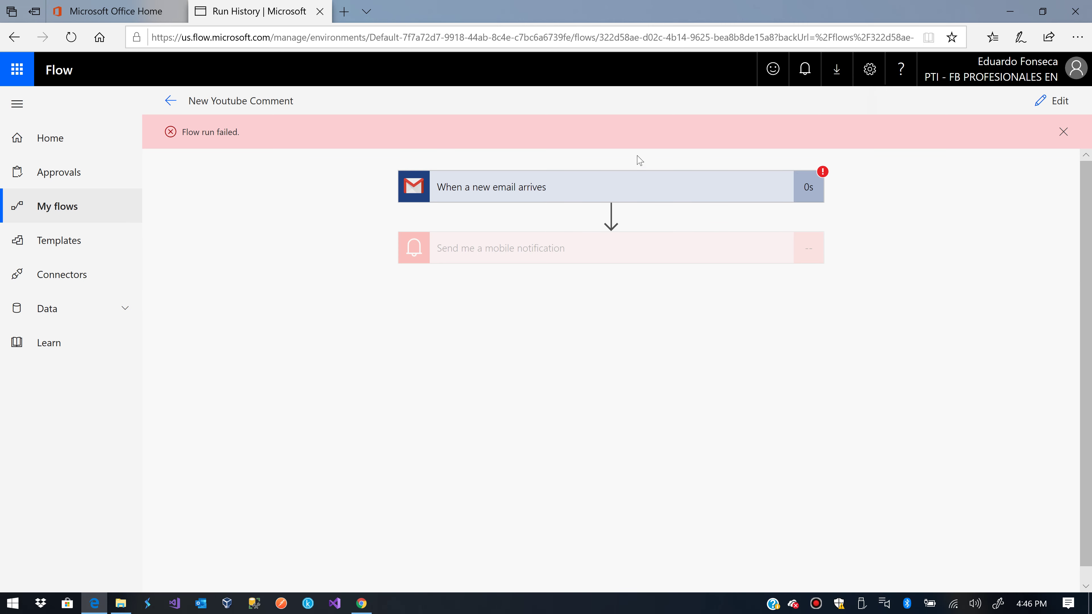
Inspect the trigger's 404 'No email found matching criteria' outputs and dismiss the run-failed banner
{"action": "left_click", "coordinate": [805, 179]}
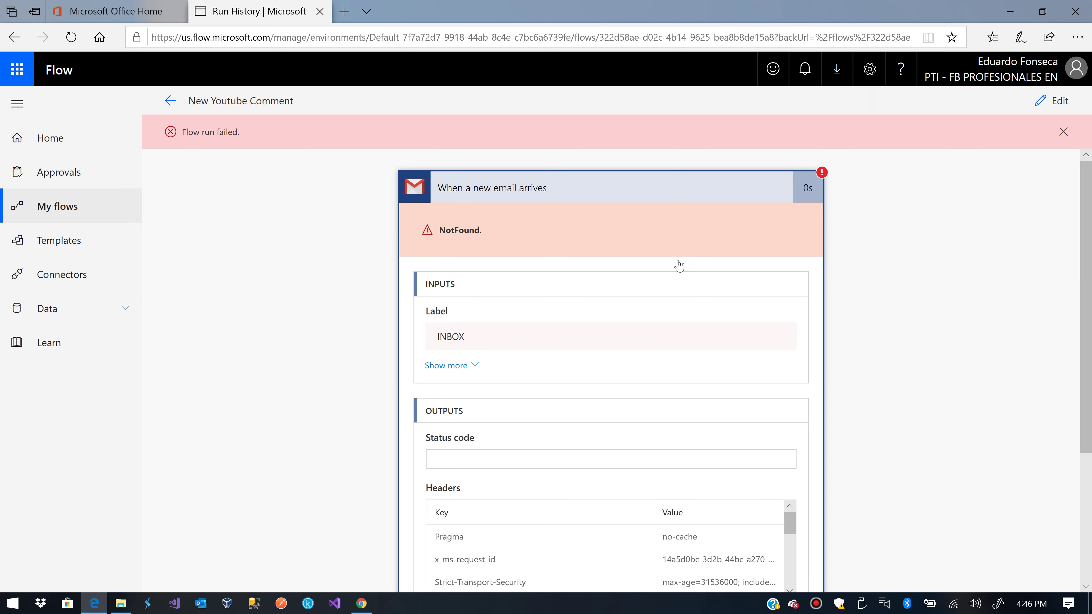
{"action": "scroll", "coordinate": [682, 322], "scroll_direction": "down", "scroll_amount": 1}
{"action": "scroll", "coordinate": [683, 322], "scroll_direction": "down", "scroll_amount": 3}
{"action": "scroll", "coordinate": [690, 350], "scroll_direction": "down", "scroll_amount": 1}
{"action": "scroll", "coordinate": [690, 484], "scroll_direction": "down", "scroll_amount": 1}
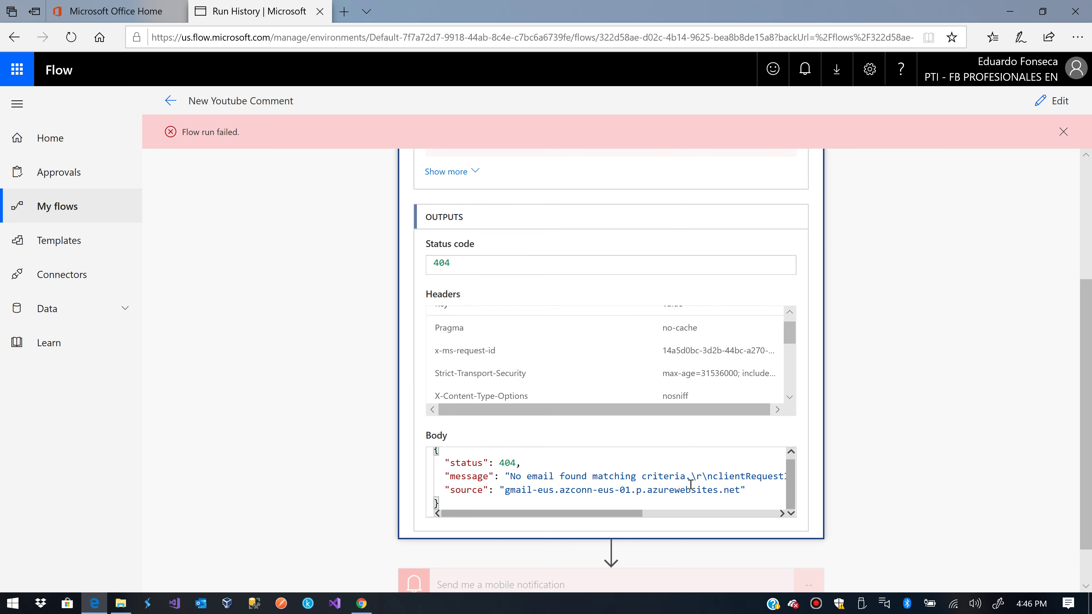
{"action": "scroll", "coordinate": [644, 494], "scroll_direction": "right", "scroll_amount": 5}
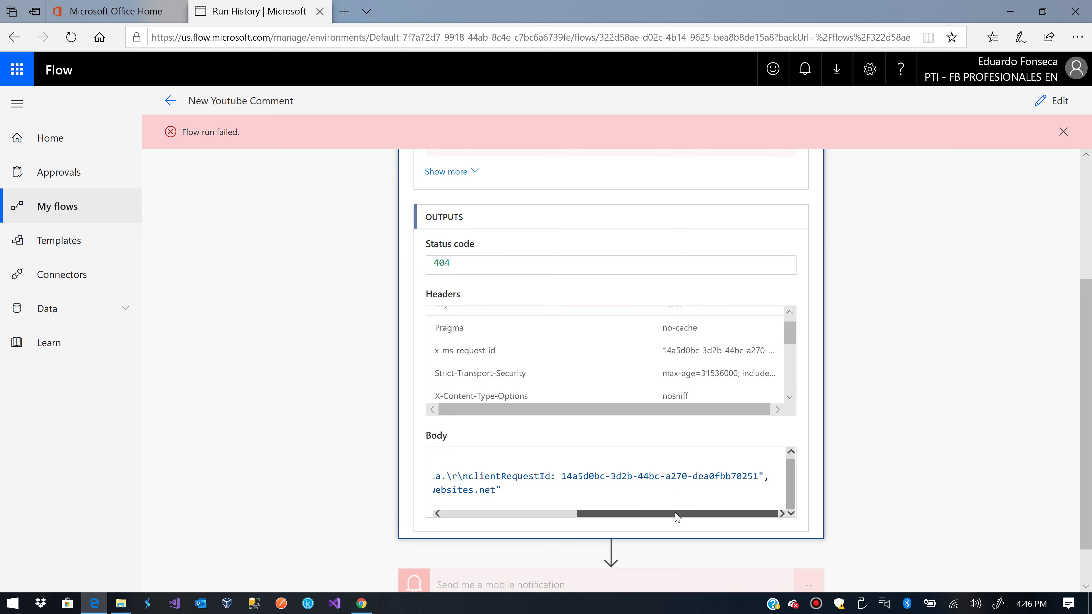
{"action": "scroll", "coordinate": [593, 495], "scroll_direction": "left", "scroll_amount": 5}
{"action": "scroll", "coordinate": [594, 377], "scroll_direction": "down", "scroll_amount": 5}
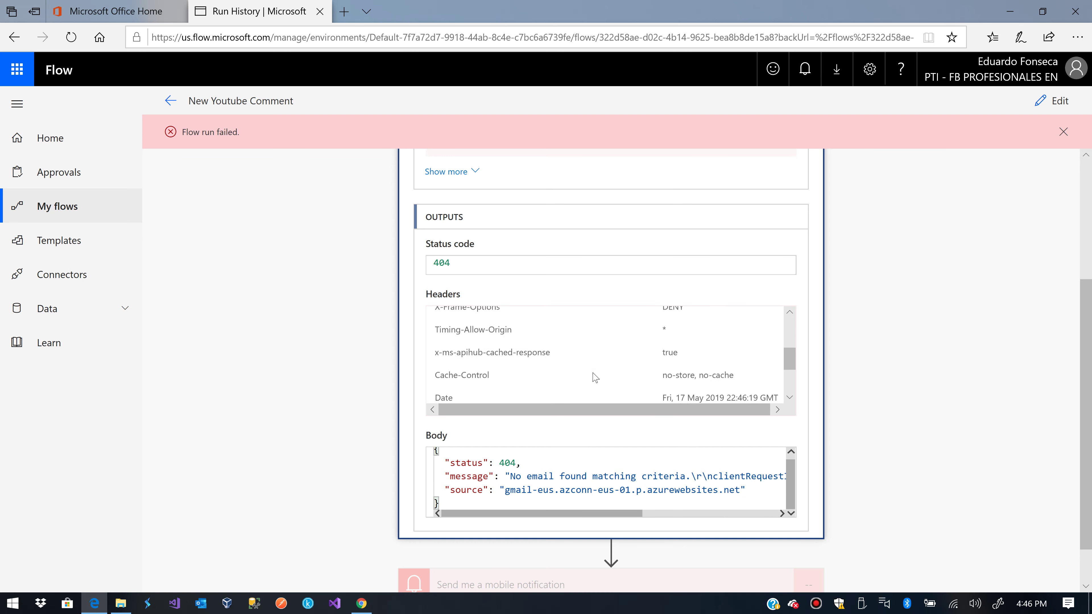
{"action": "scroll", "coordinate": [594, 377], "scroll_direction": "up", "scroll_amount": 3}
{"action": "scroll", "coordinate": [926, 254], "scroll_direction": "up", "scroll_amount": 3}
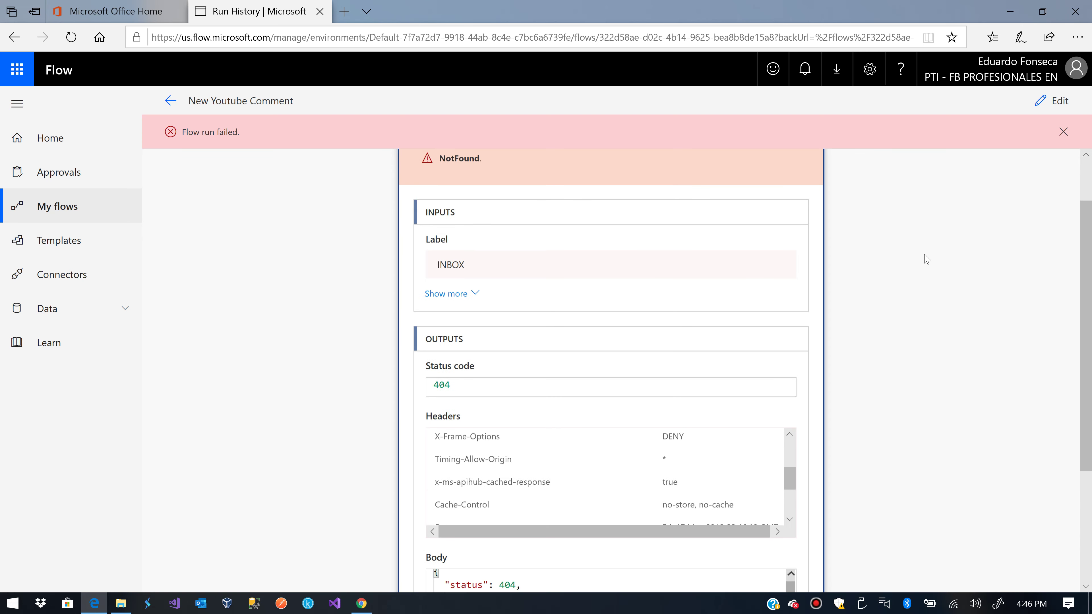
{"action": "left_click", "coordinate": [1063, 132]}
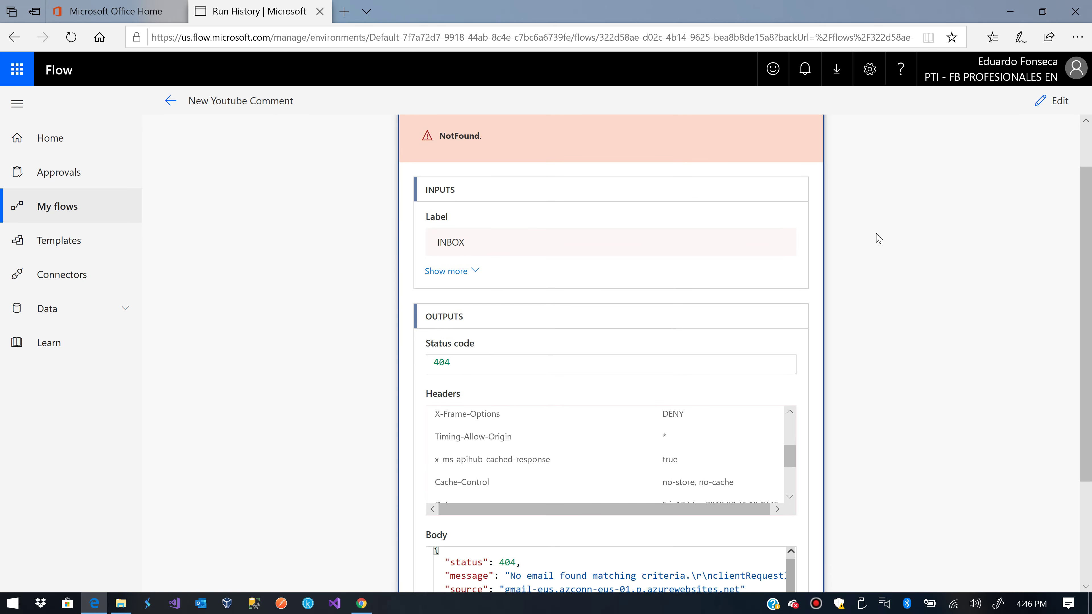
{"action": "scroll", "coordinate": [941, 177], "scroll_direction": "up", "scroll_amount": 2}
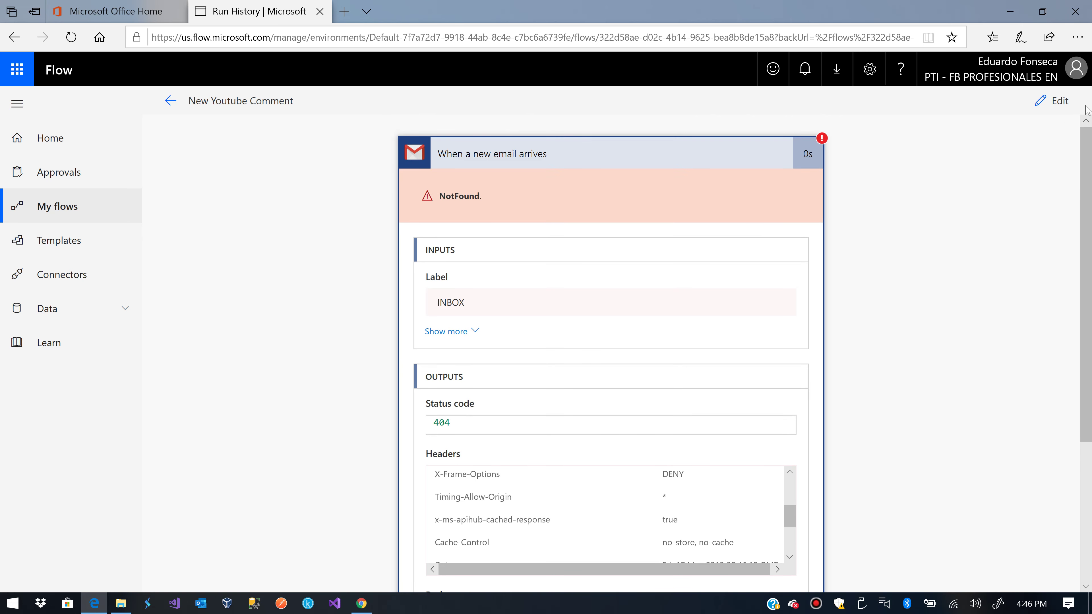
{"action": "left_click", "coordinate": [1053, 101]}
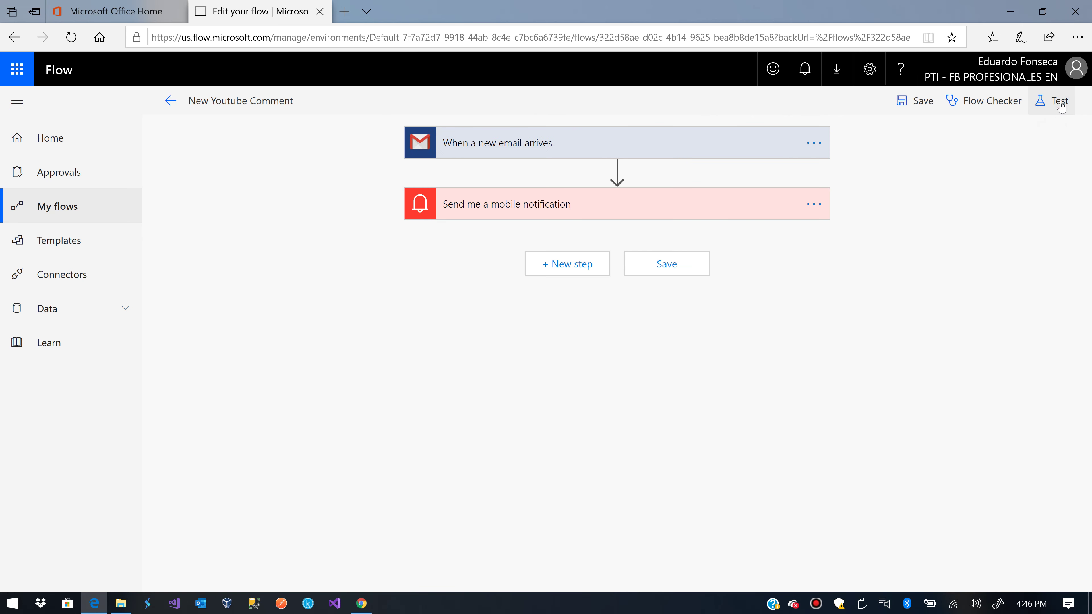
{"action": "left_click", "coordinate": [710, 144]}
{"action": "left_click", "coordinate": [505, 201]}
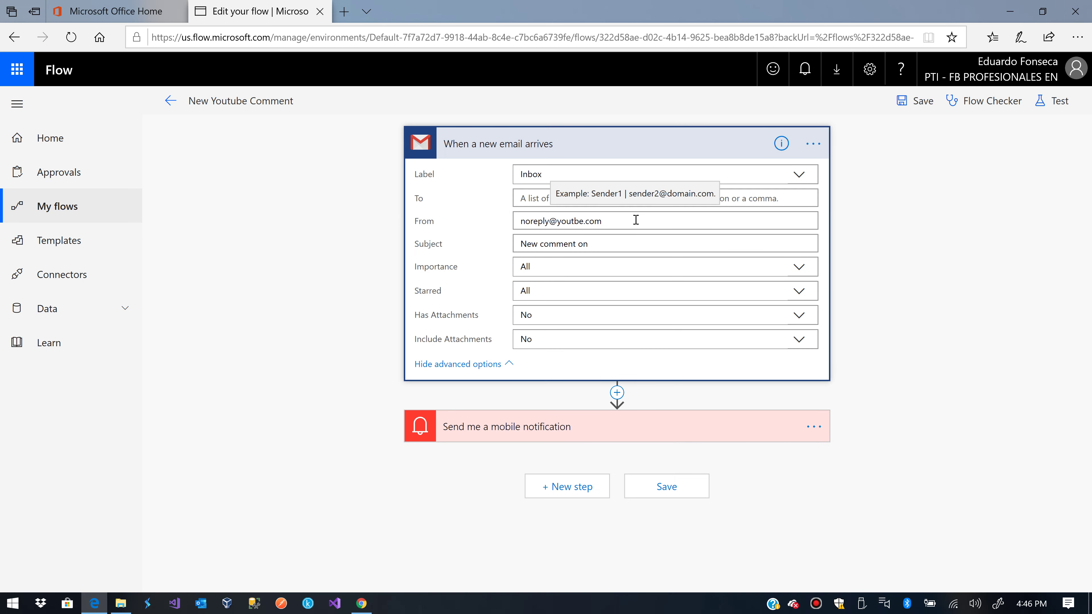
{"action": "key", "text": "Right"}
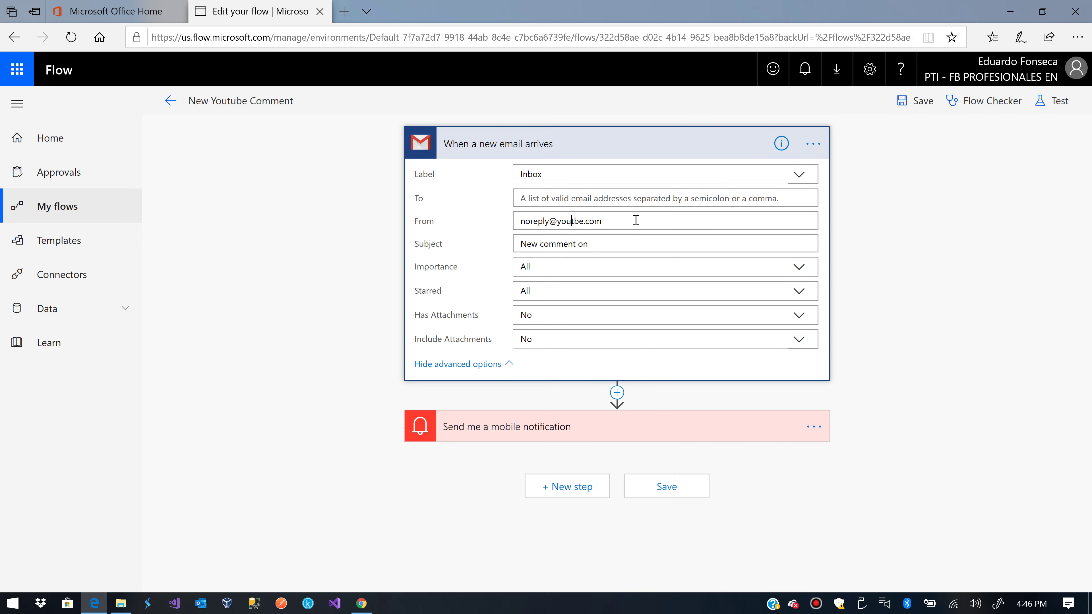
{"action": "type", "text": "u"}
{"action": "left_click", "coordinate": [658, 485]}
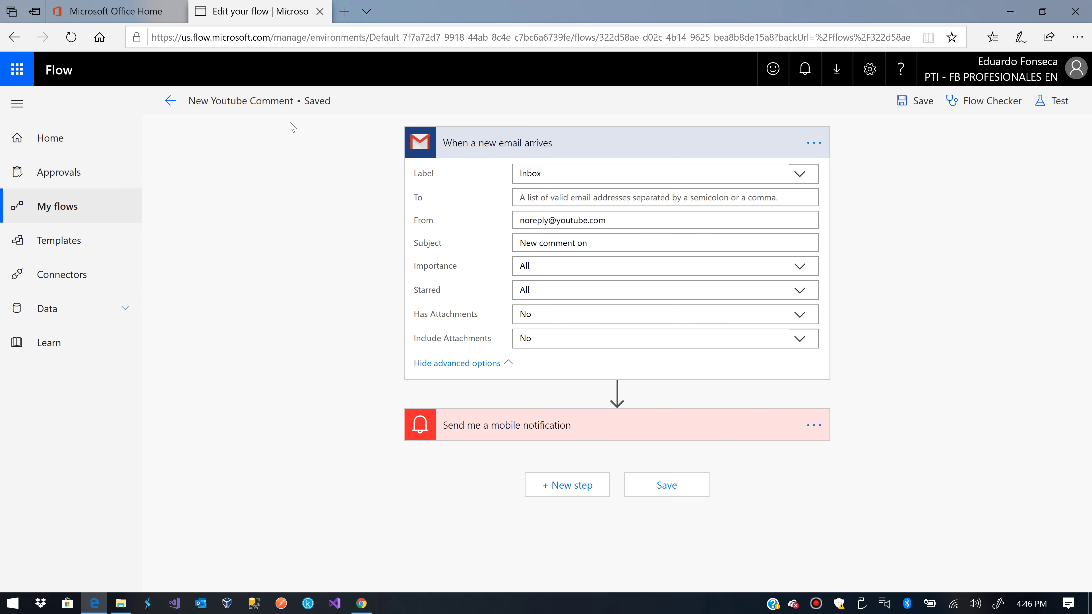
{"action": "left_click", "coordinate": [170, 102]}
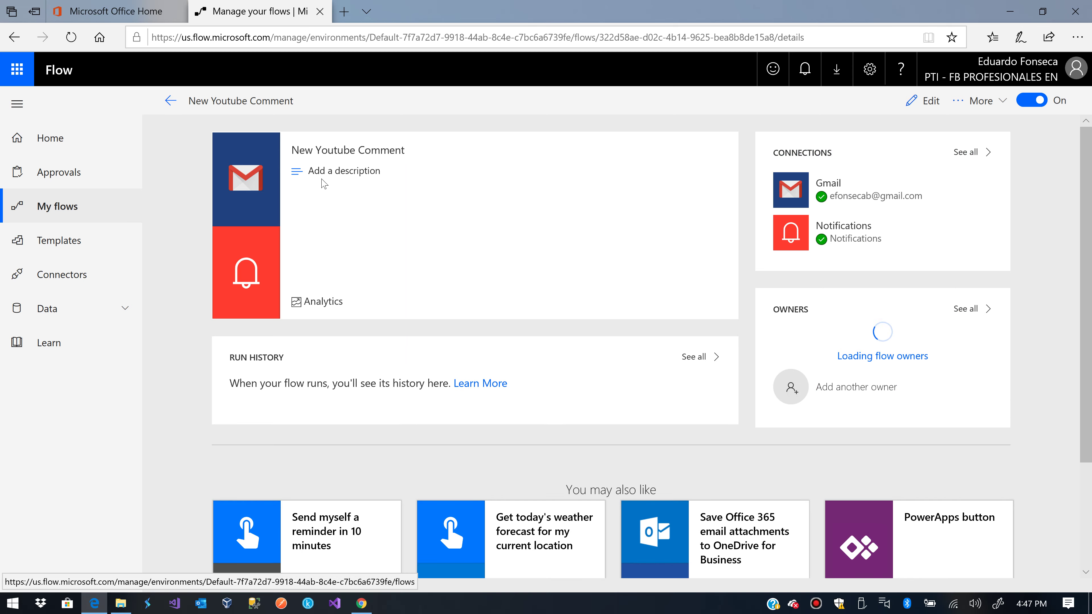
Post the comment 'New Comment 2' on the Generate Low Sentiment Alerts YouTube video, then return to Edge
{"action": "left_click", "coordinate": [366, 608]}
{"action": "scroll", "coordinate": [255, 528], "scroll_direction": "down", "scroll_amount": 2}
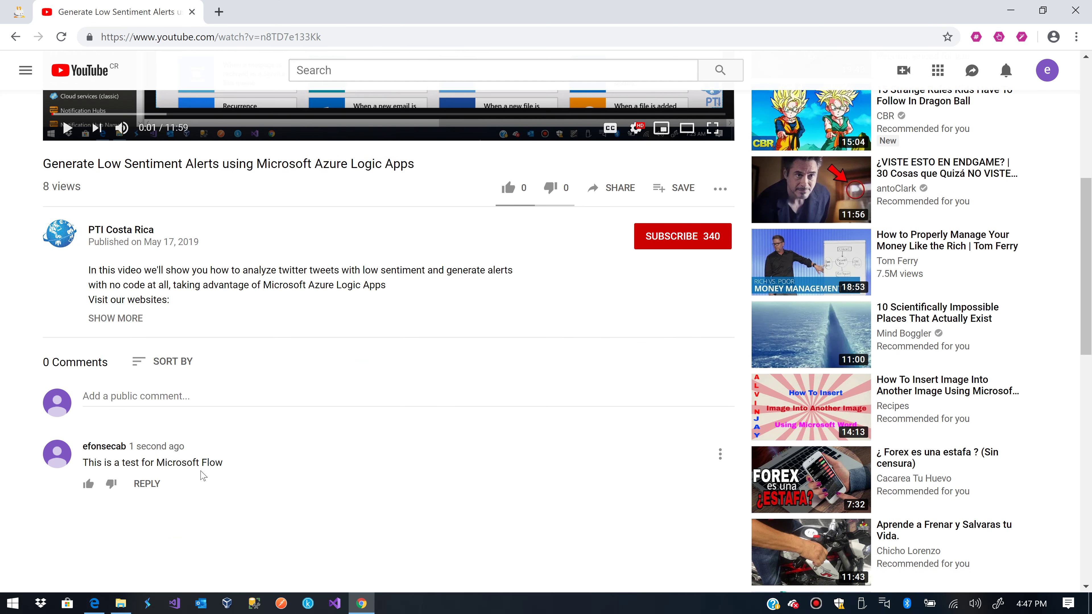
{"action": "left_click", "coordinate": [163, 399]}
{"action": "type", "text": "N"}
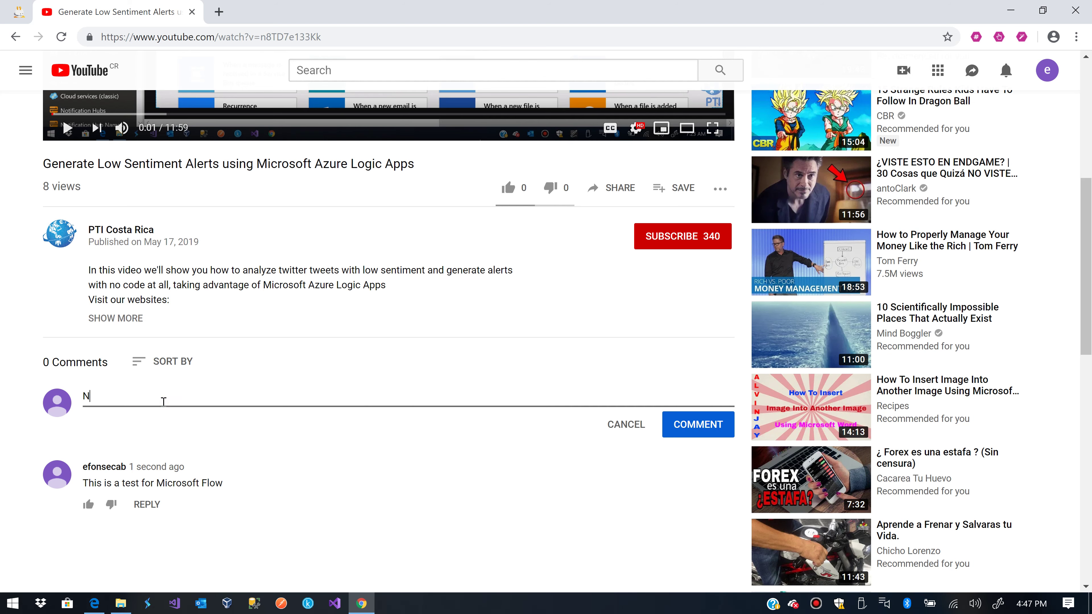
{"action": "type", "text": "ew Comment 2"}
{"action": "key", "text": "Return"}
{"action": "key", "text": "BackSpace"}
{"action": "left_click", "coordinate": [684, 427]}
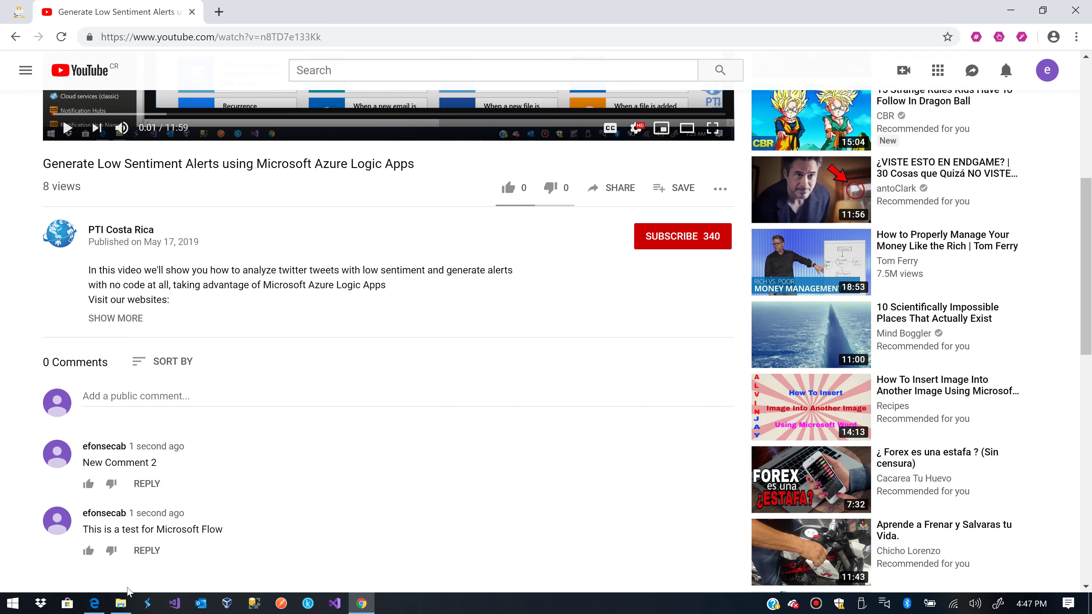
{"action": "left_click", "coordinate": [94, 603]}
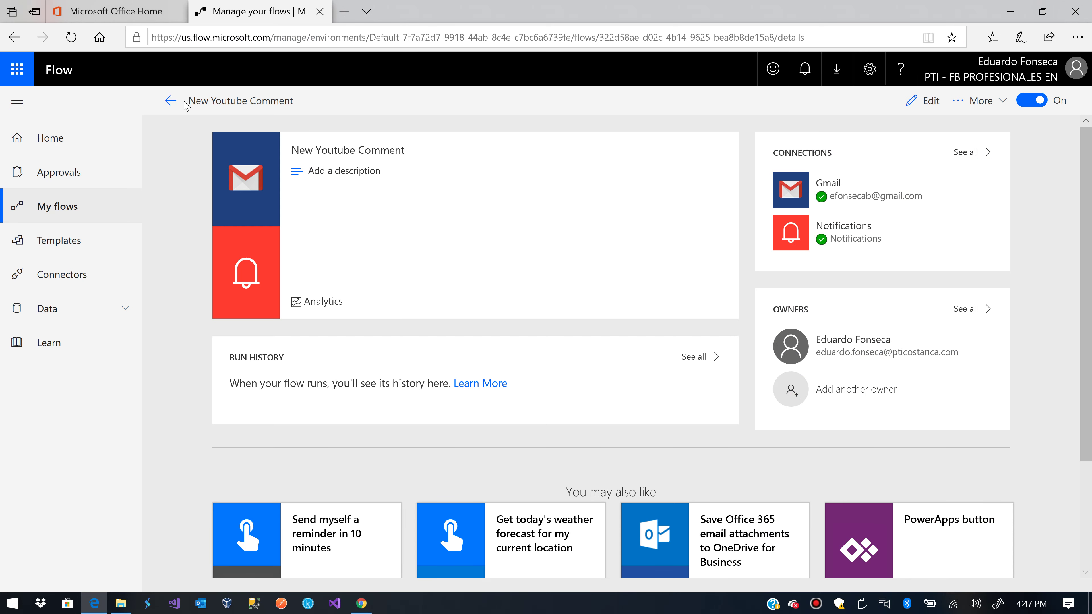
Go back to My flows, open 'New Youtube Comment', and open it in the editor
{"action": "left_click", "coordinate": [171, 101]}
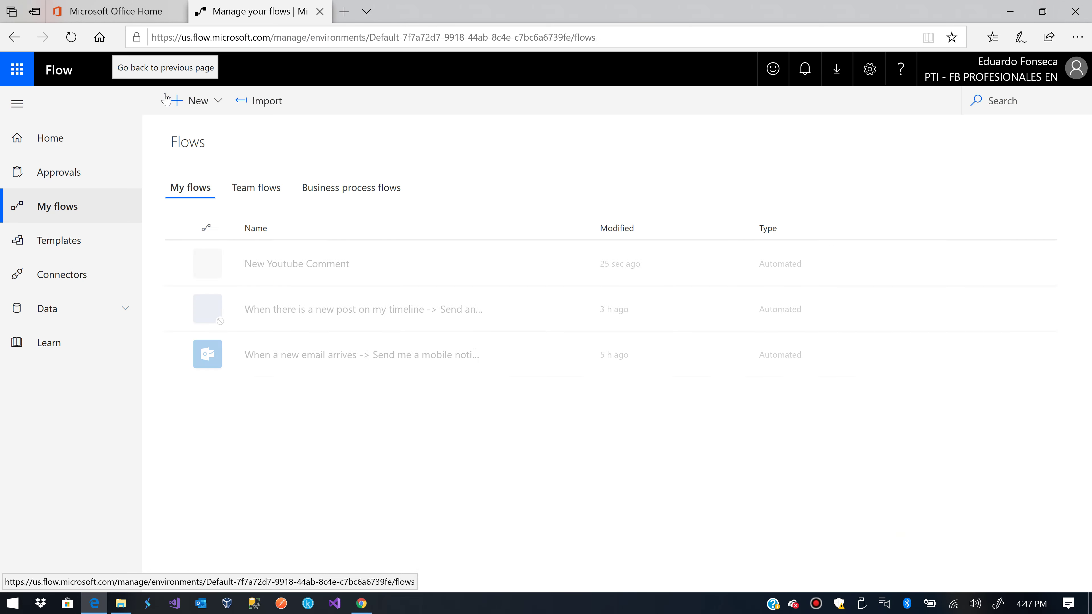
{"action": "left_click", "coordinate": [320, 264]}
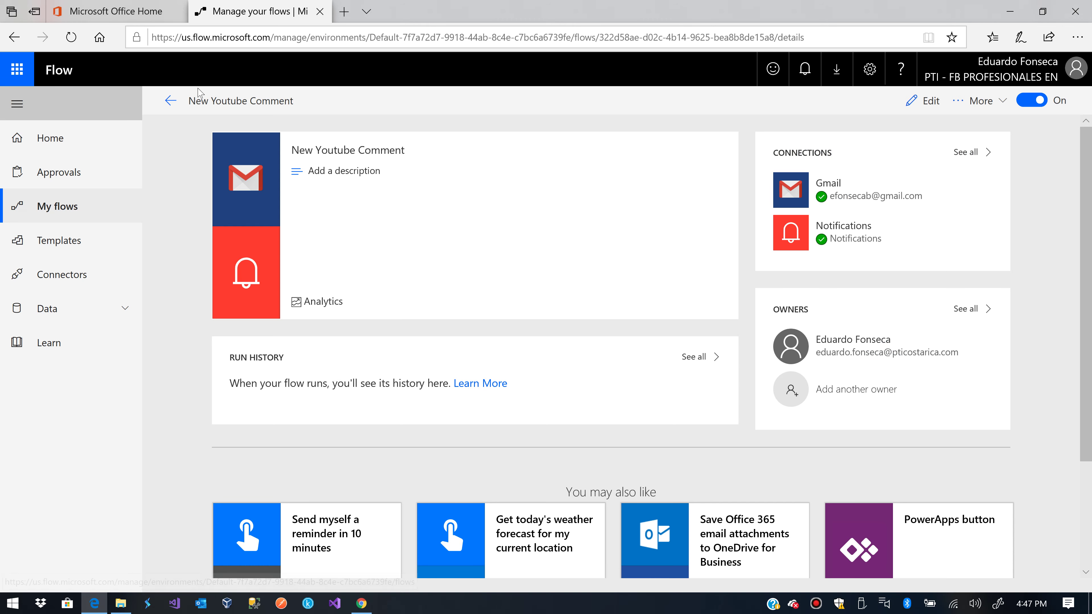
{"action": "left_click", "coordinate": [926, 98]}
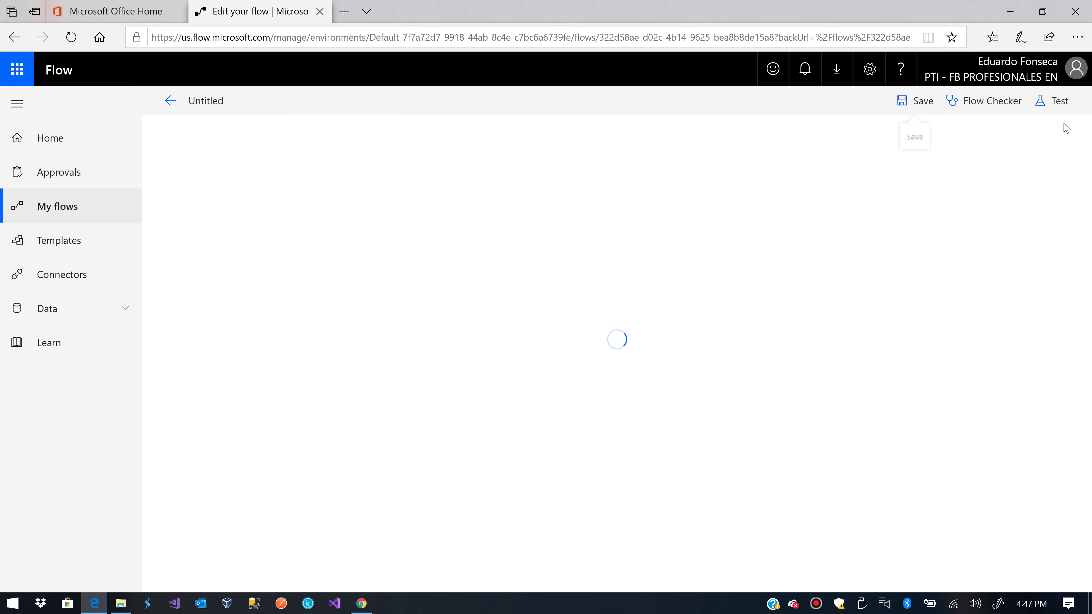
Run a flow test using data from Gmail and find the Test Succeeded entry in run history
{"action": "left_click", "coordinate": [1069, 103]}
{"action": "left_click", "coordinate": [925, 203]}
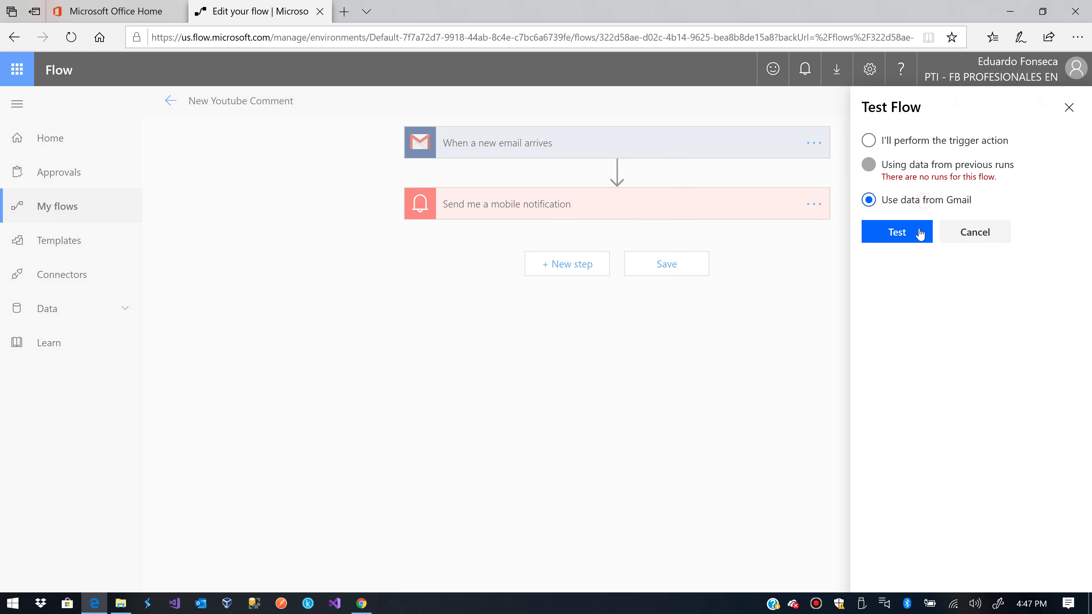
{"action": "left_click", "coordinate": [904, 234]}
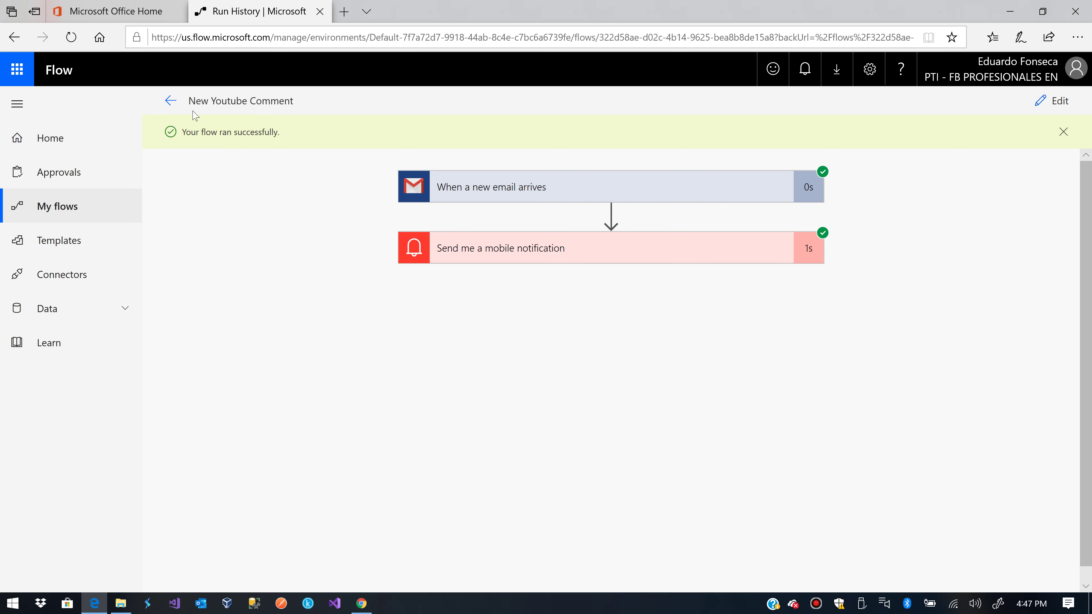
{"action": "left_click", "coordinate": [174, 102]}
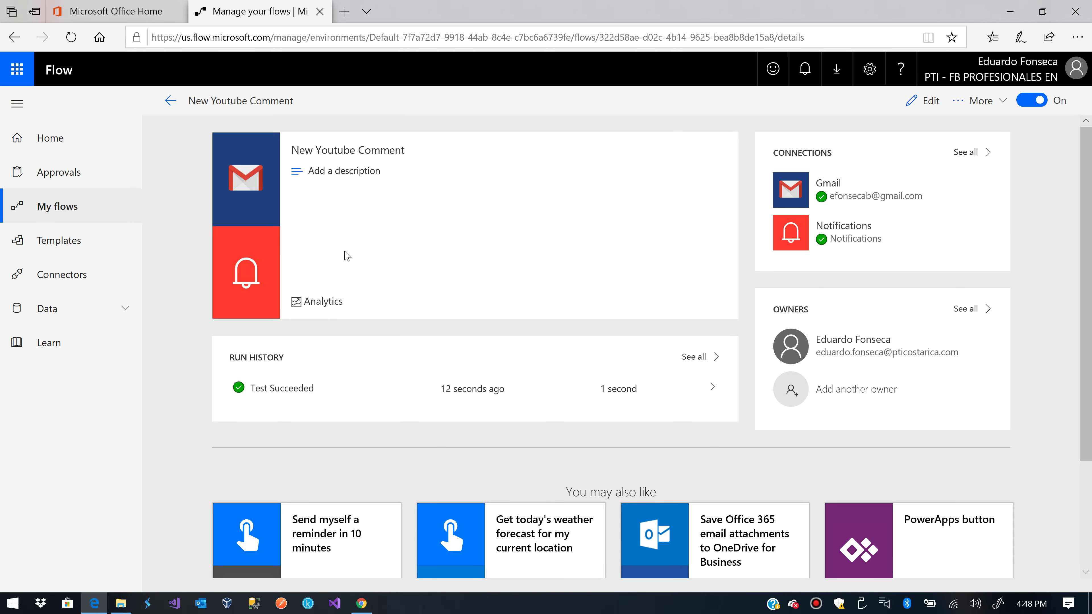
{"action": "scroll", "coordinate": [346, 255], "scroll_direction": "down", "scroll_amount": 2}
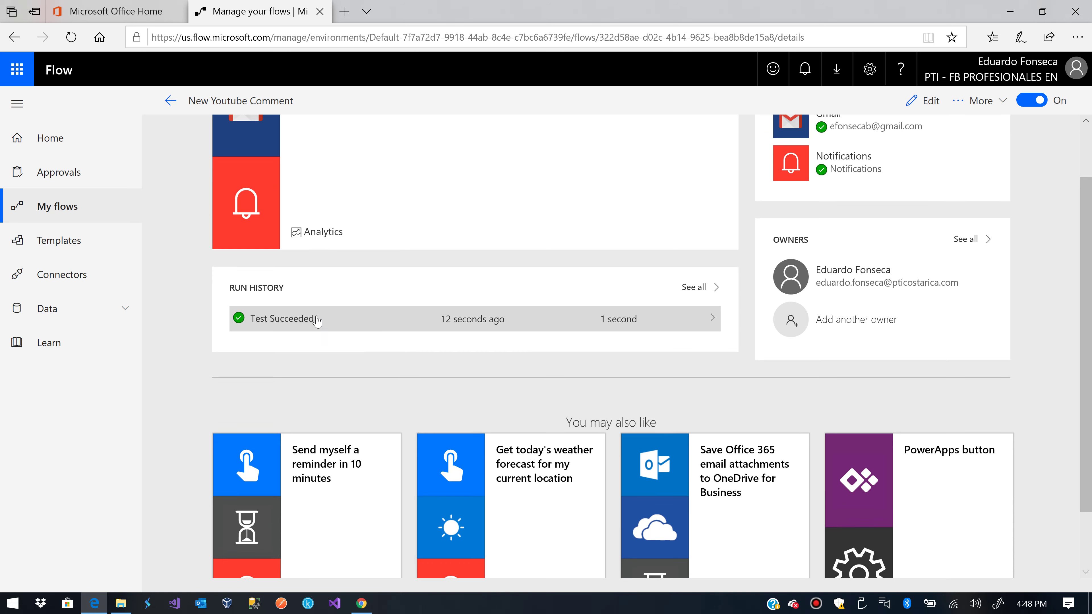
Open the Test Succeeded run and expand the 'Send me a mobile notification' step
{"action": "left_click", "coordinate": [493, 319]}
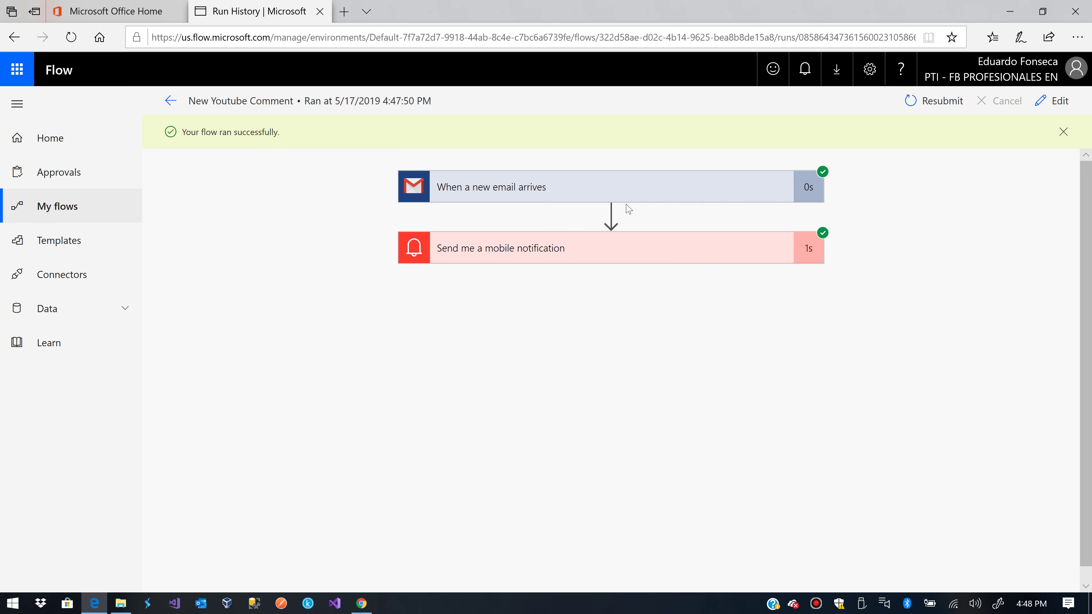
{"action": "left_click", "coordinate": [663, 250]}
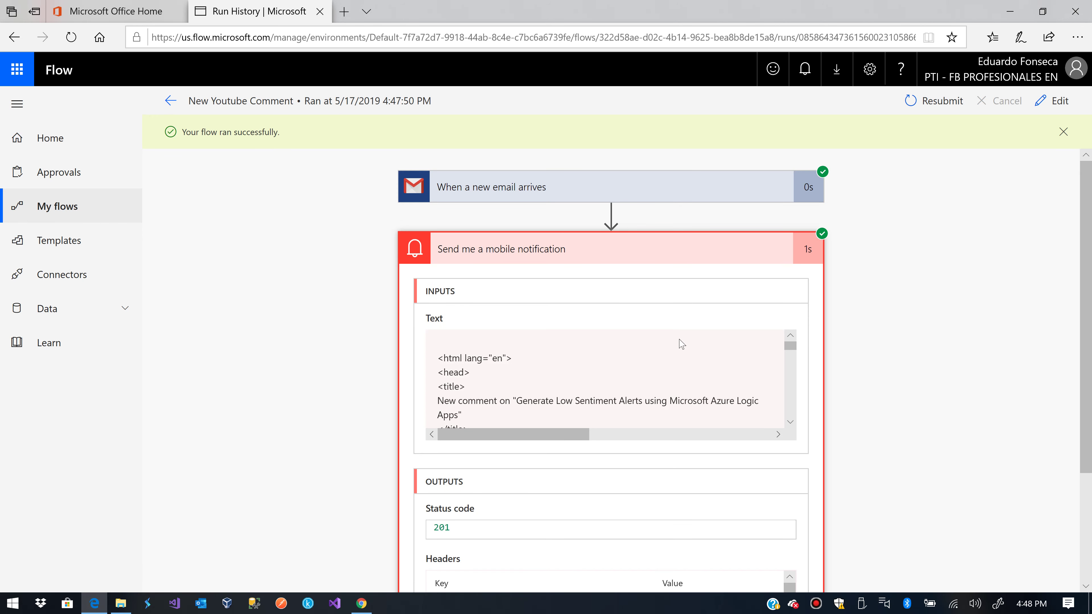
{"action": "double_click", "coordinate": [472, 400]}
{"action": "left_click", "coordinate": [501, 409]}
Review the notification's email-body Text input and 201 status code, then dismiss the success banner
{"action": "scroll", "coordinate": [574, 406], "scroll_direction": "down", "scroll_amount": 1}
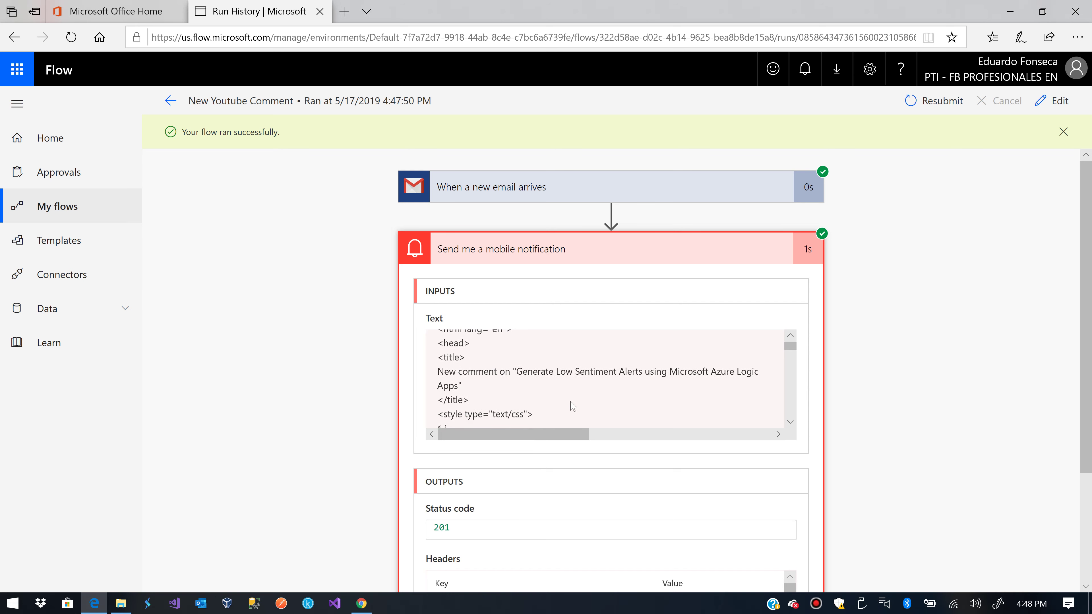
{"action": "scroll", "coordinate": [574, 407], "scroll_direction": "down", "scroll_amount": 5}
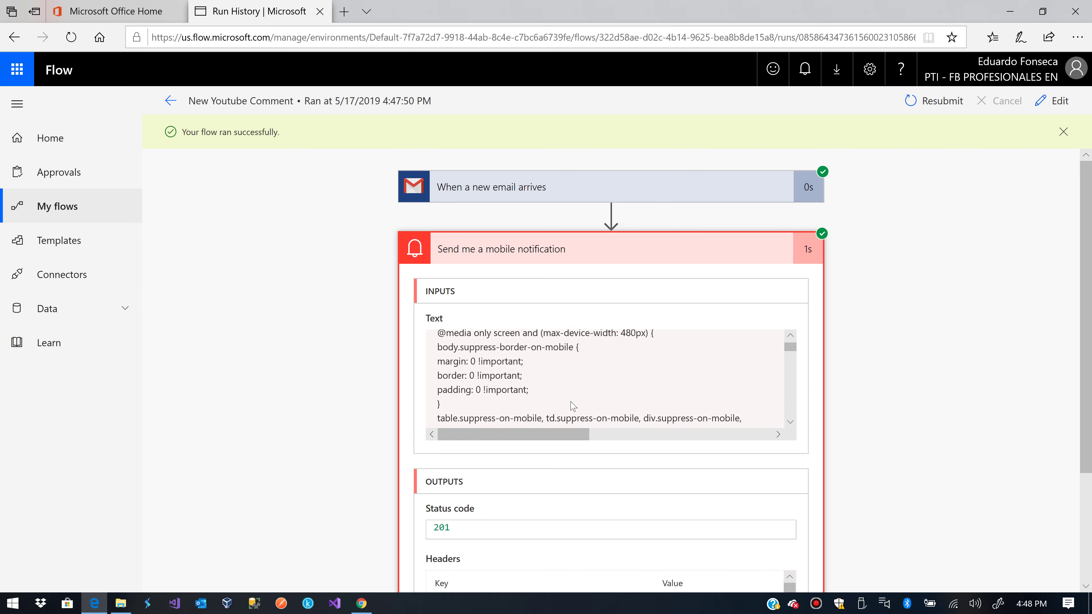
{"action": "scroll", "coordinate": [573, 406], "scroll_direction": "down", "scroll_amount": 3}
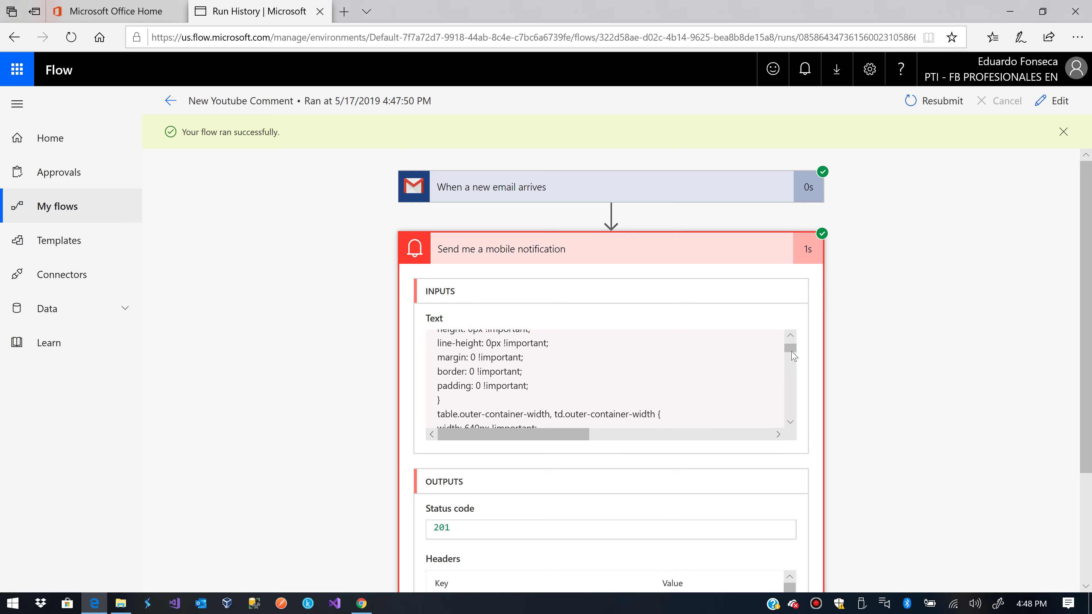
{"action": "left_click_drag", "start_coordinate": [793, 357], "coordinate": [786, 410]}
{"action": "scroll", "coordinate": [785, 410], "scroll_direction": "down", "scroll_amount": 8}
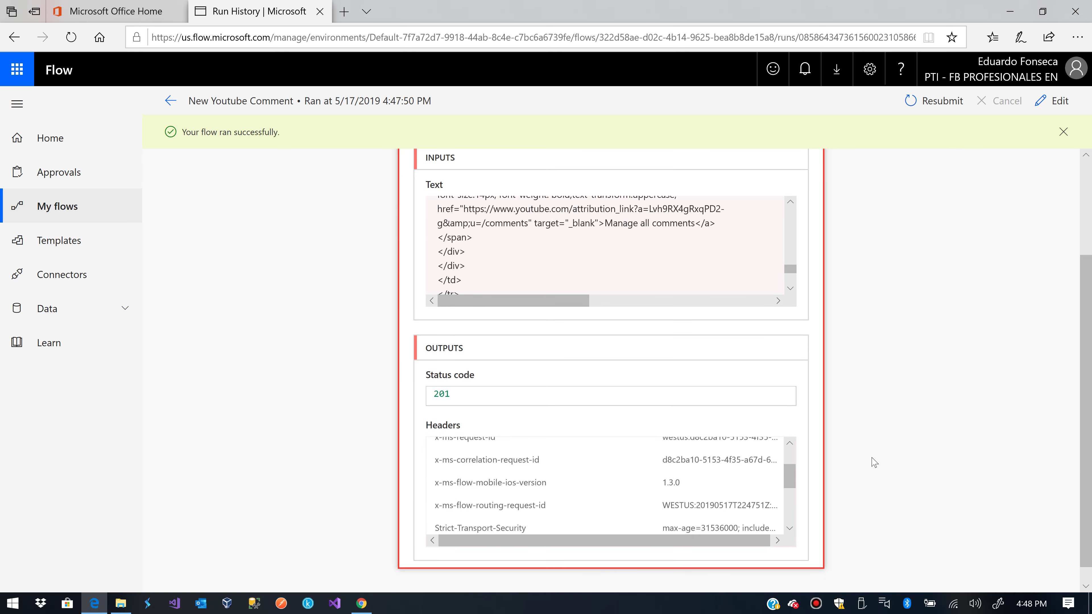
{"action": "scroll", "coordinate": [872, 462], "scroll_direction": "down", "scroll_amount": 1}
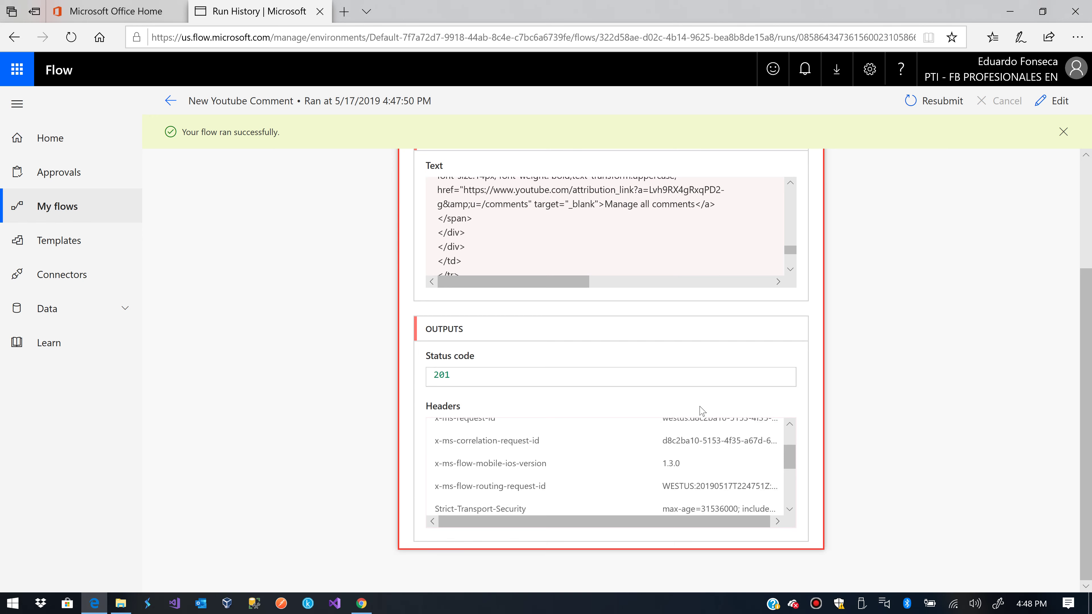
{"action": "left_click", "coordinate": [865, 386]}
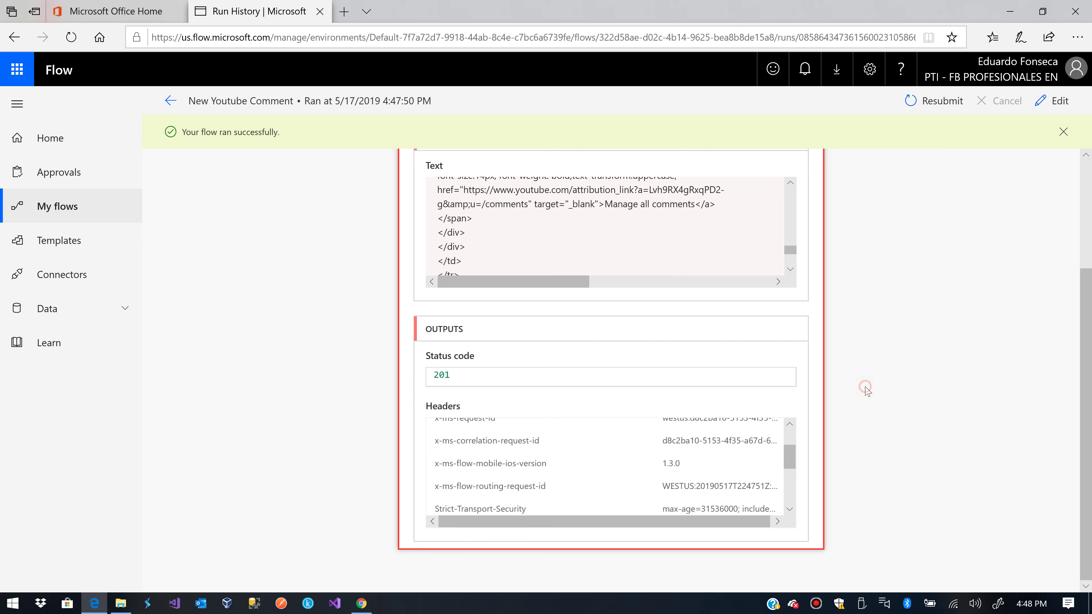
{"action": "left_click", "coordinate": [1063, 132]}
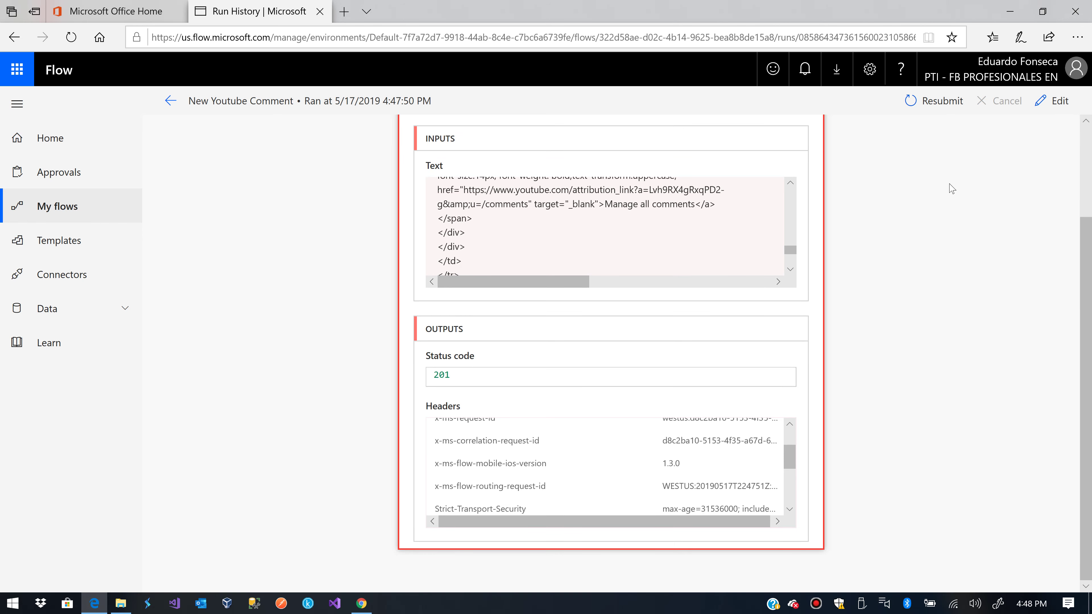